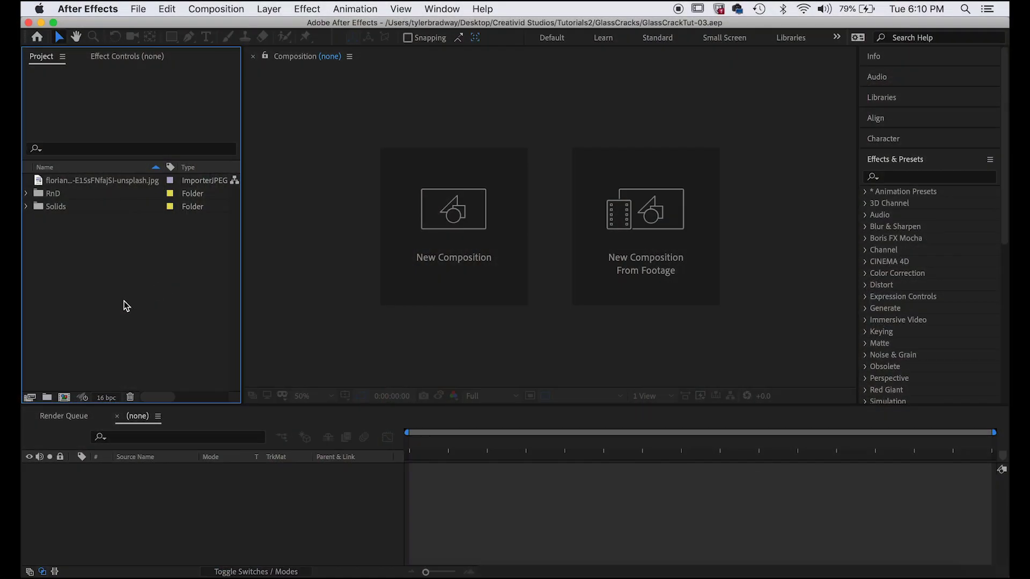
- Create a new composition named Map with a duration of 0:00:05:22
{"action": "left_click", "coordinate": [63, 398]}
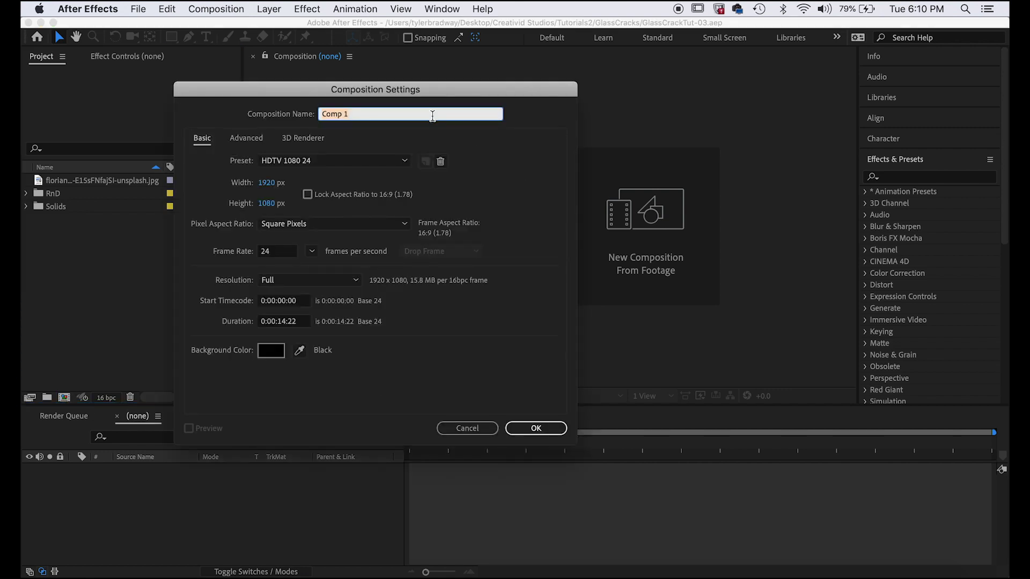
{"action": "type", "text": "Map"}
{"action": "left_click", "coordinate": [285, 321]}
{"action": "type", "text": "522"}
{"action": "left_click", "coordinate": [538, 429]}
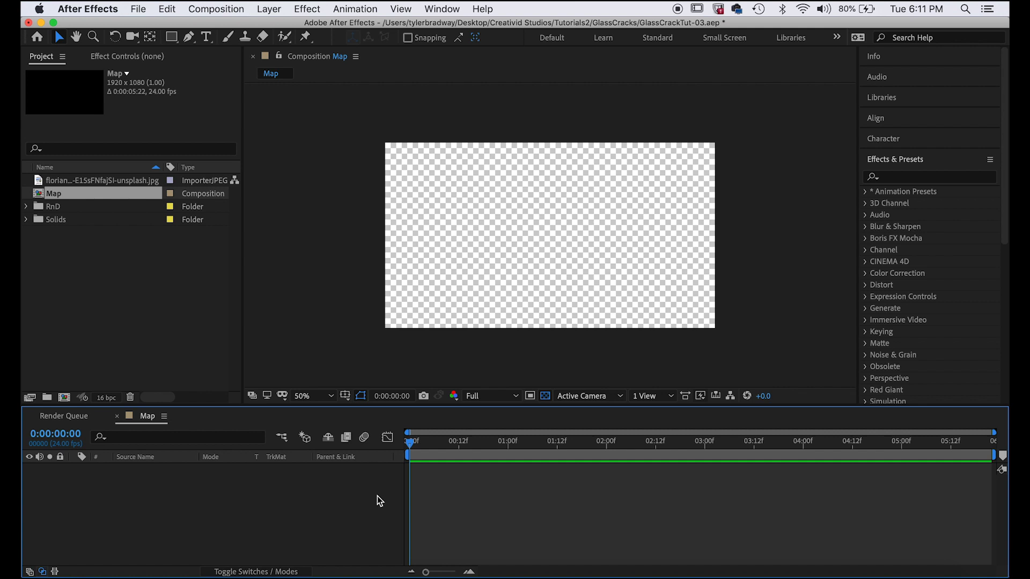
- Add a comp-sized dark gray solid layer to the Map composition
{"action": "key", "text": "super+y"}
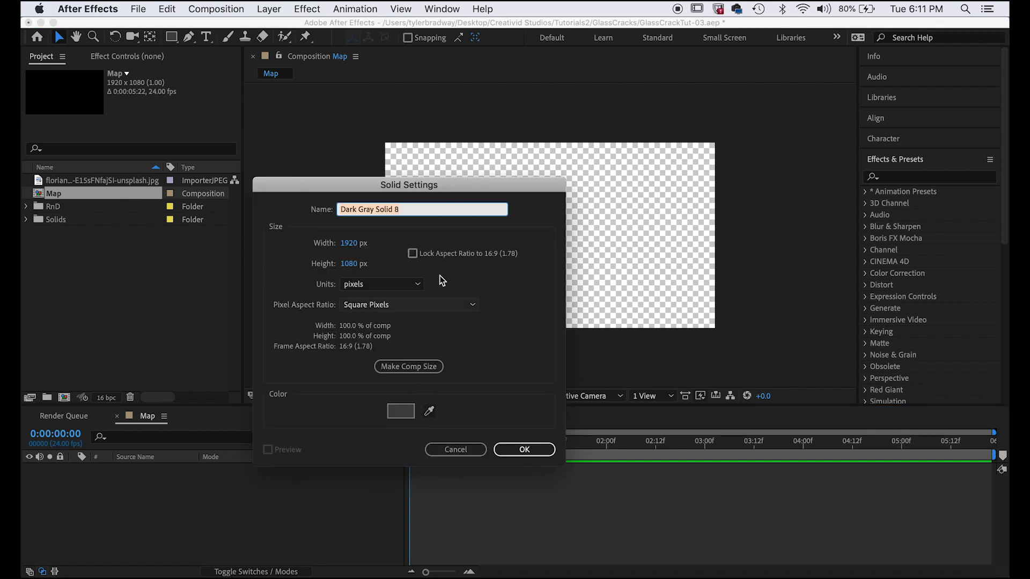
{"action": "left_click_drag", "start_coordinate": [427, 184], "coordinate": [465, 148]}
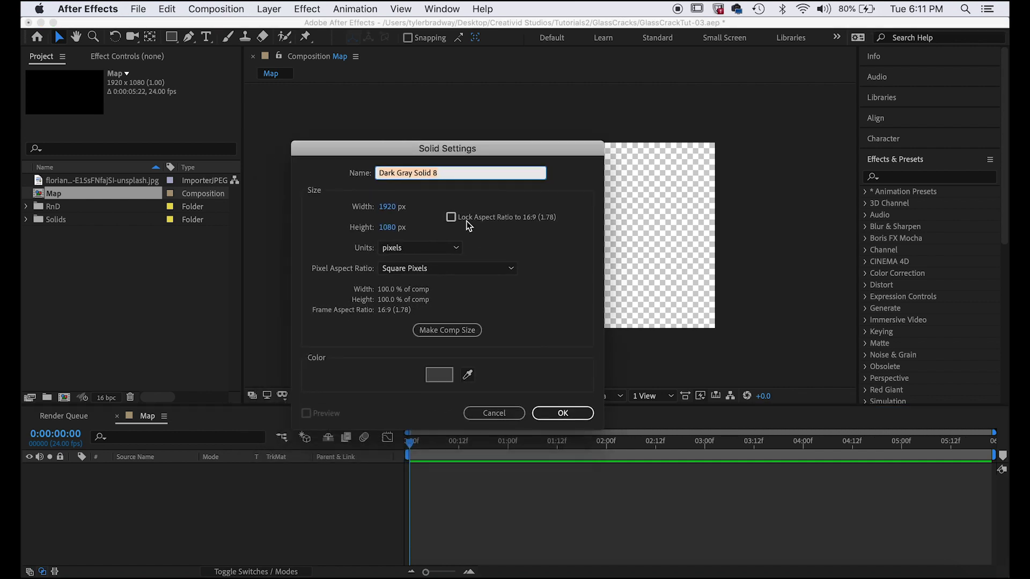
{"action": "left_click", "coordinate": [446, 329]}
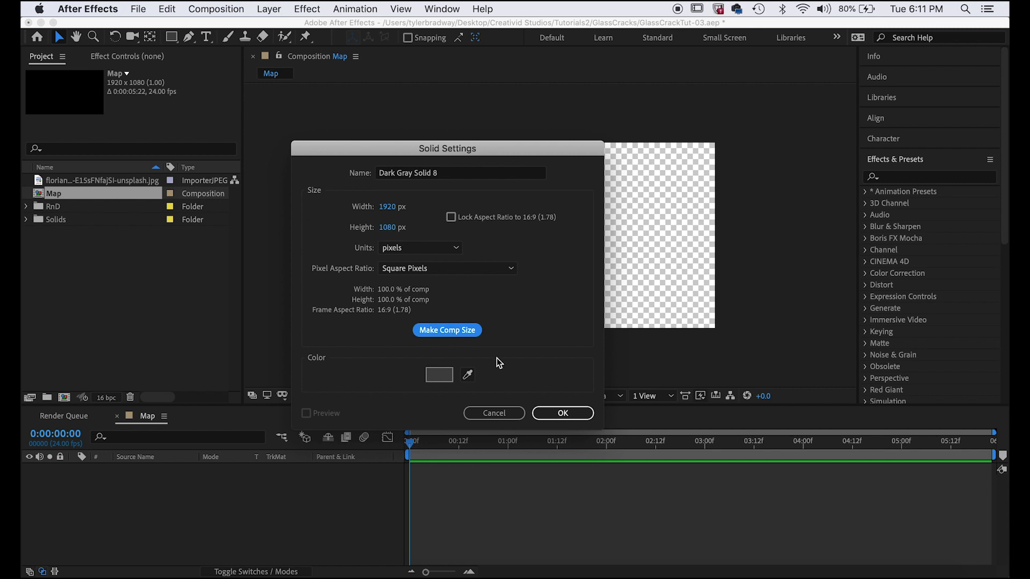
{"action": "left_click", "coordinate": [570, 413]}
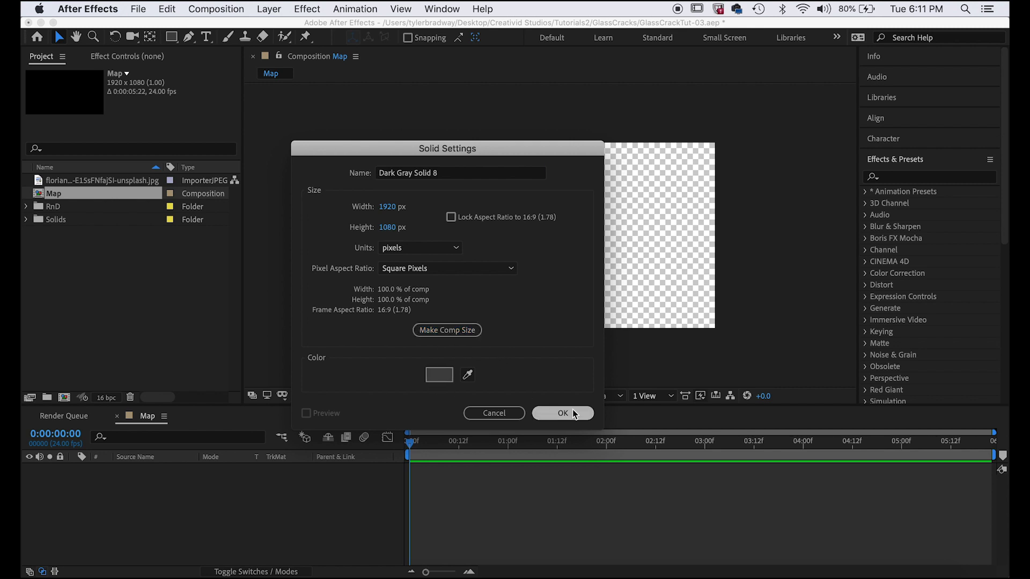
{"action": "left_click", "coordinate": [917, 178]}
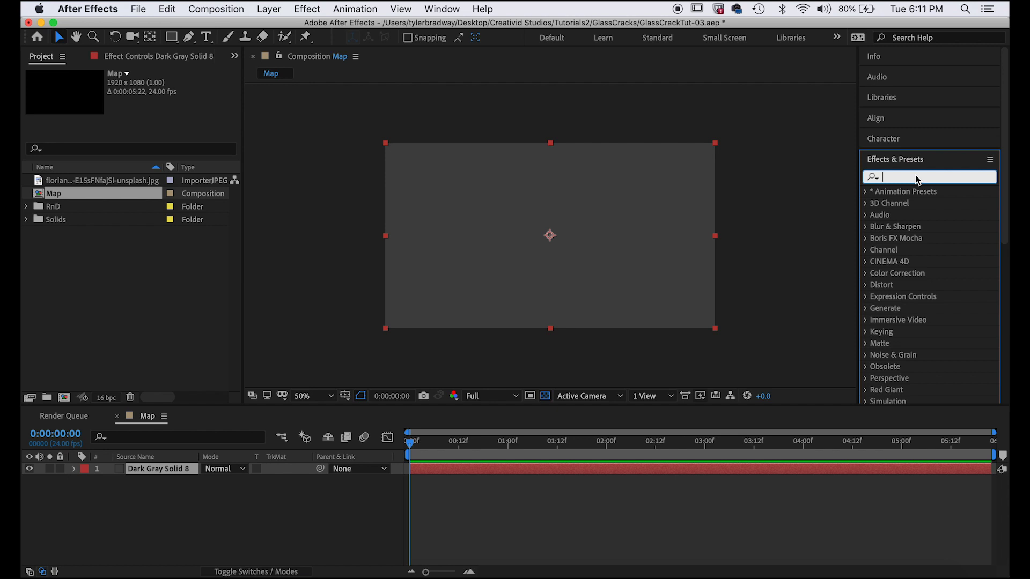
- Search 'cell' and apply Generate > Cell Pattern to the dark gray solid
{"action": "type", "text": "c"}
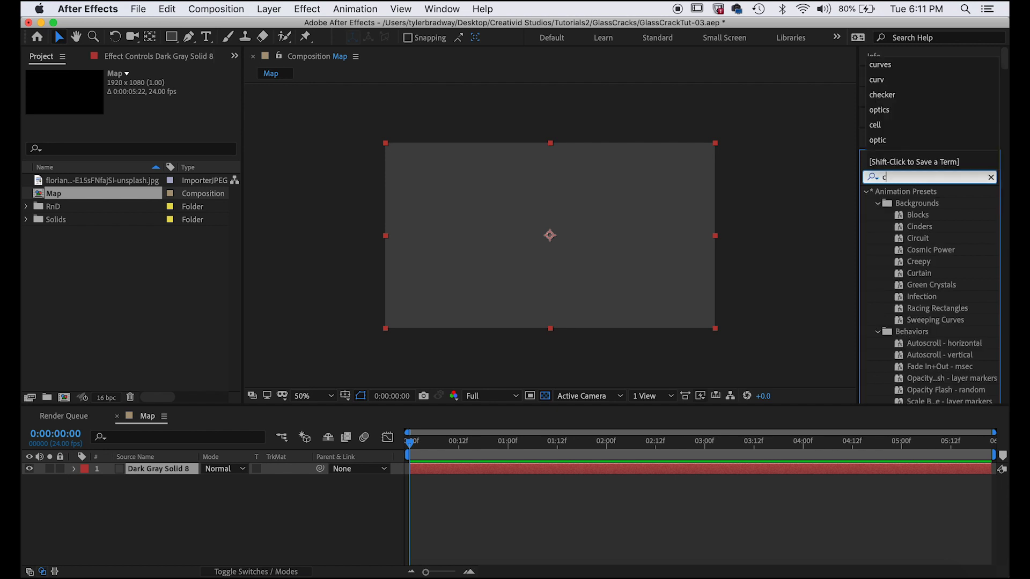
{"action": "type", "text": "ell"}
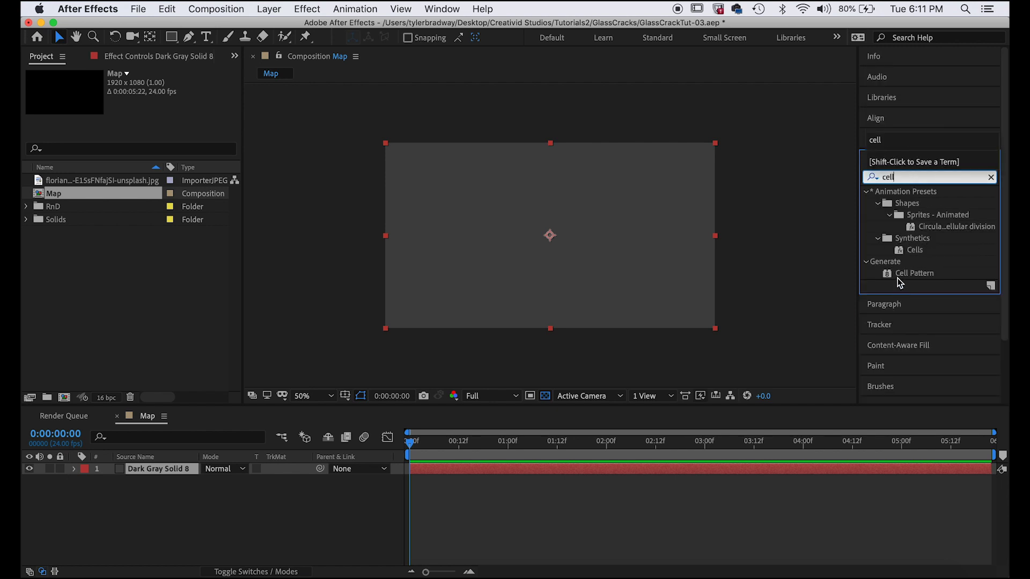
{"action": "left_click_drag", "start_coordinate": [914, 273], "coordinate": [674, 264]}
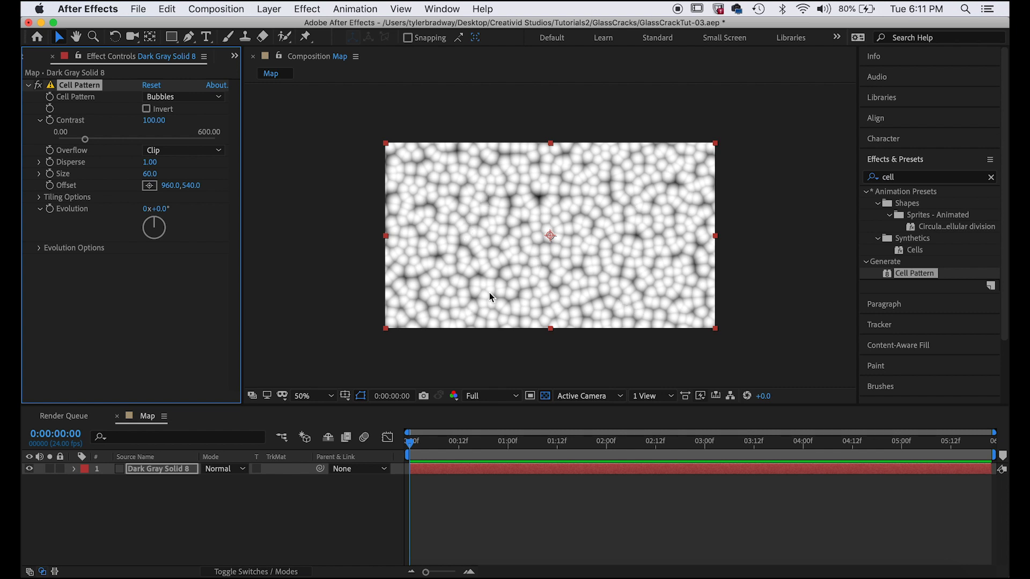
- Switch the Cell Pattern type to Plates with a cell size of 140
{"action": "left_click", "coordinate": [180, 103]}
{"action": "left_click", "coordinate": [172, 140]}
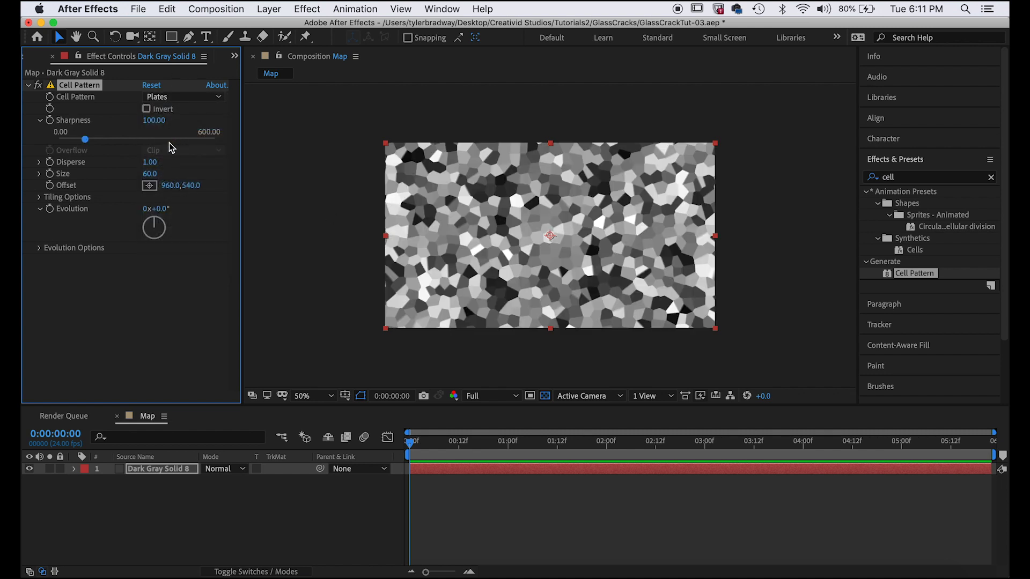
{"action": "key", "text": "period"}
{"action": "key", "text": "period"}
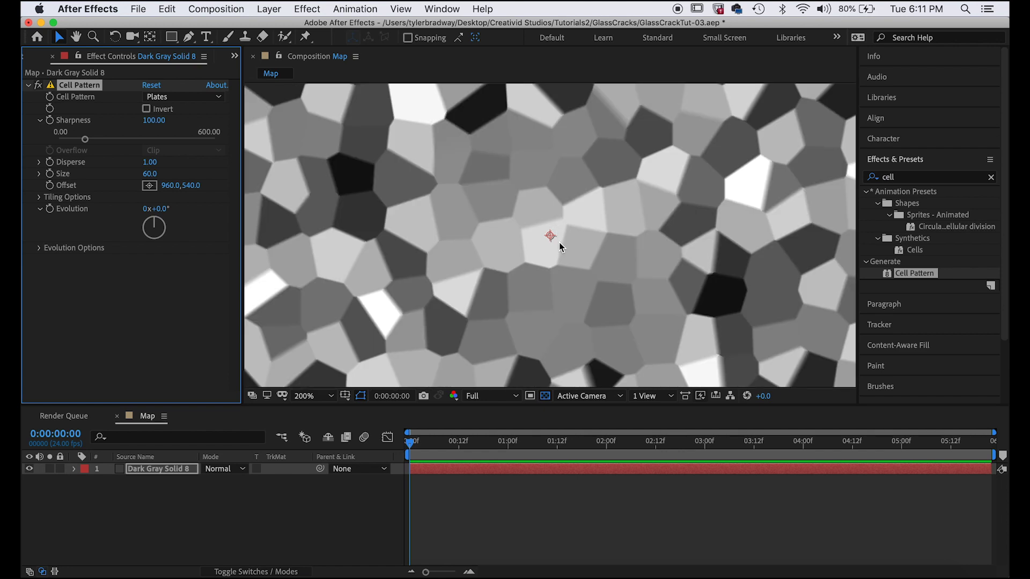
{"action": "key", "text": "comma"}
{"action": "key", "text": "comma"}
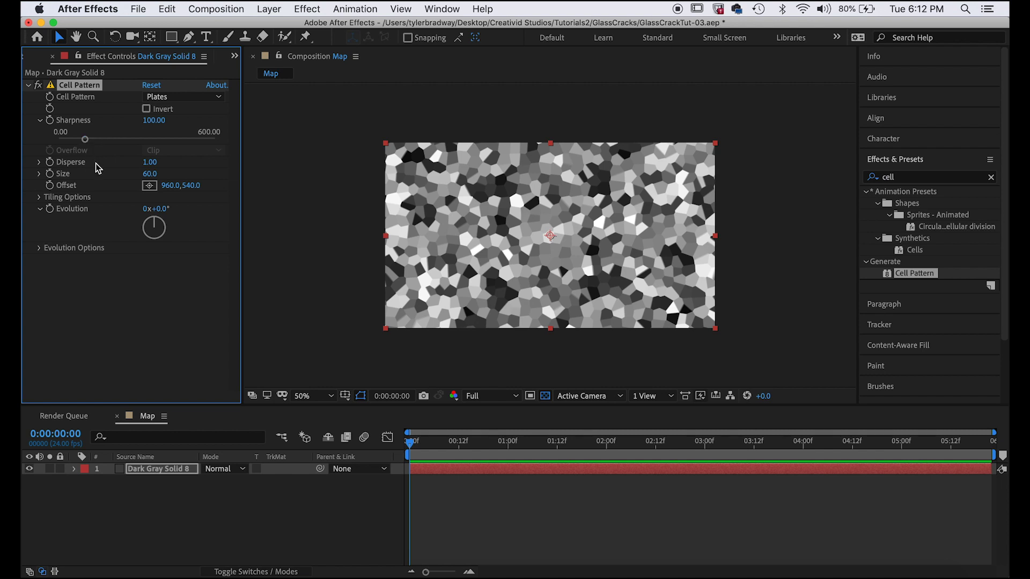
{"action": "mouse_move", "coordinate": [151, 173]}
{"action": "left_mouse_down"}
{"action": "mouse_move", "coordinate": [285, 174]}
{"action": "mouse_move", "coordinate": [203, 179]}
{"action": "left_mouse_up"}
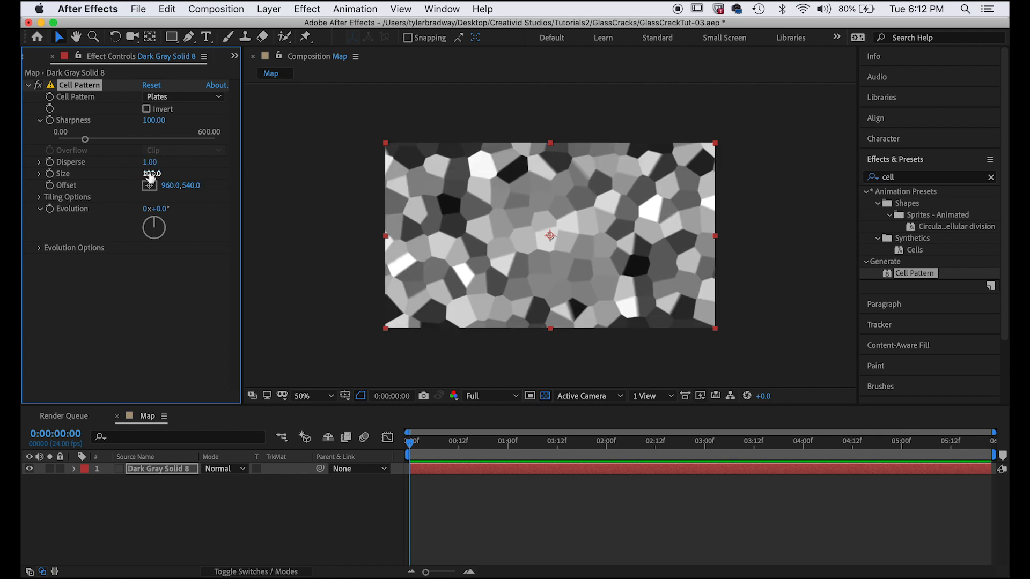
{"action": "left_click", "coordinate": [150, 174]}
{"action": "type", "text": "140"}
{"action": "key", "text": "Return"}
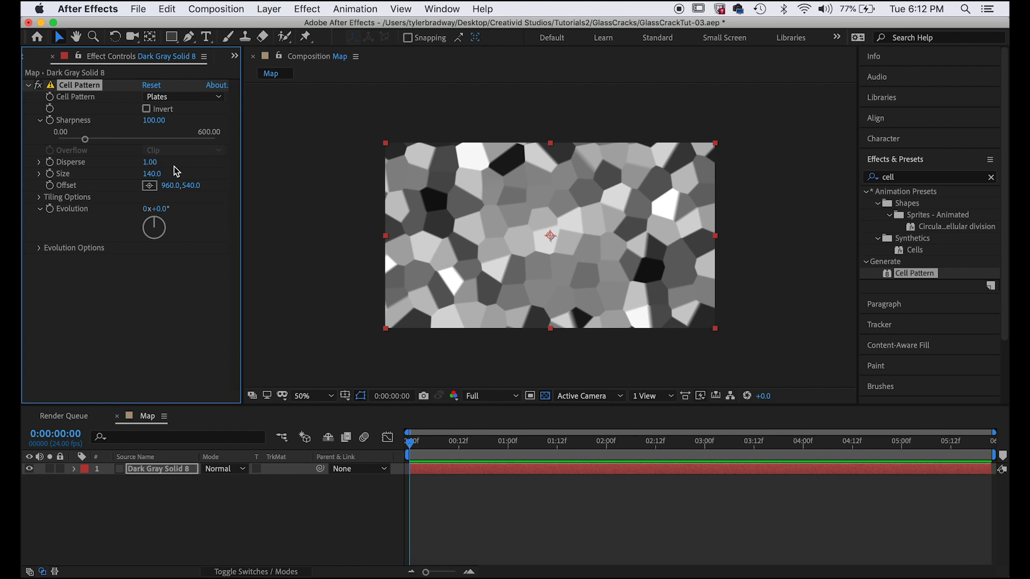
- Set Cell Pattern disperse to 1.5 and sharpness to 1000, then collapse the effect
{"action": "left_click", "coordinate": [150, 162]}
{"action": "type", "text": "1.5"}
{"action": "key", "text": "Return"}
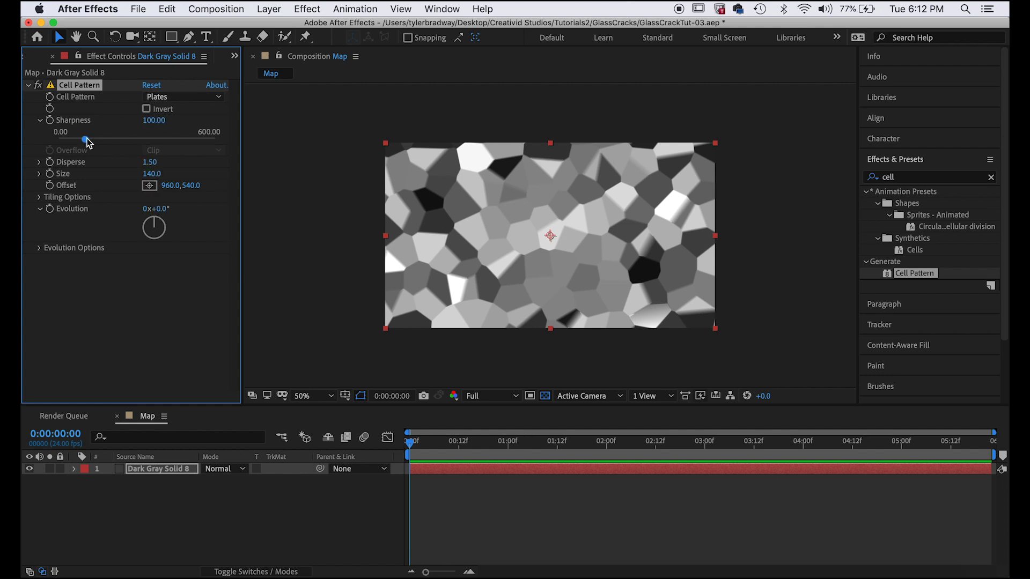
{"action": "left_click_drag", "start_coordinate": [87, 140], "coordinate": [259, 142]}
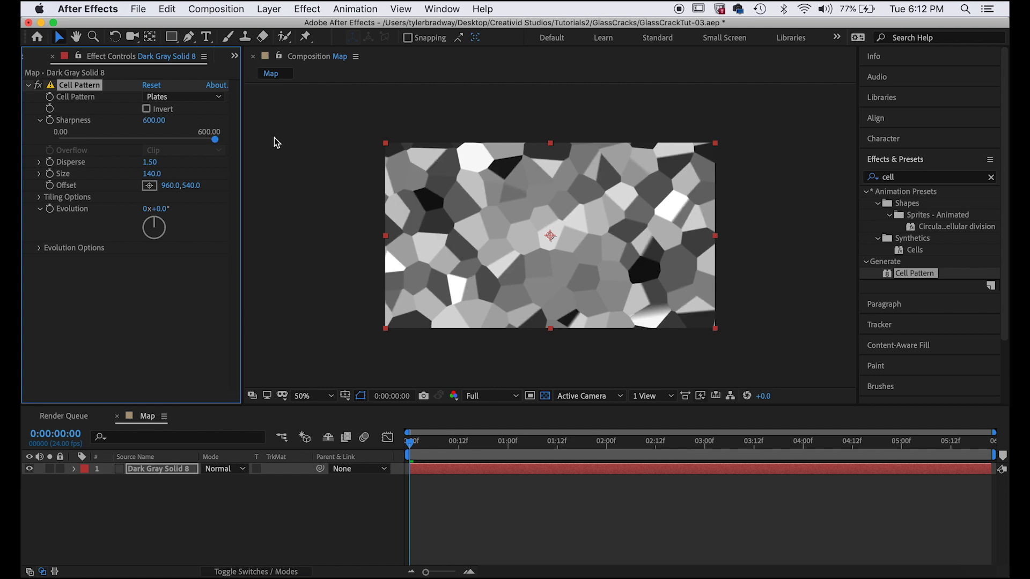
{"action": "left_click", "coordinate": [144, 120]}
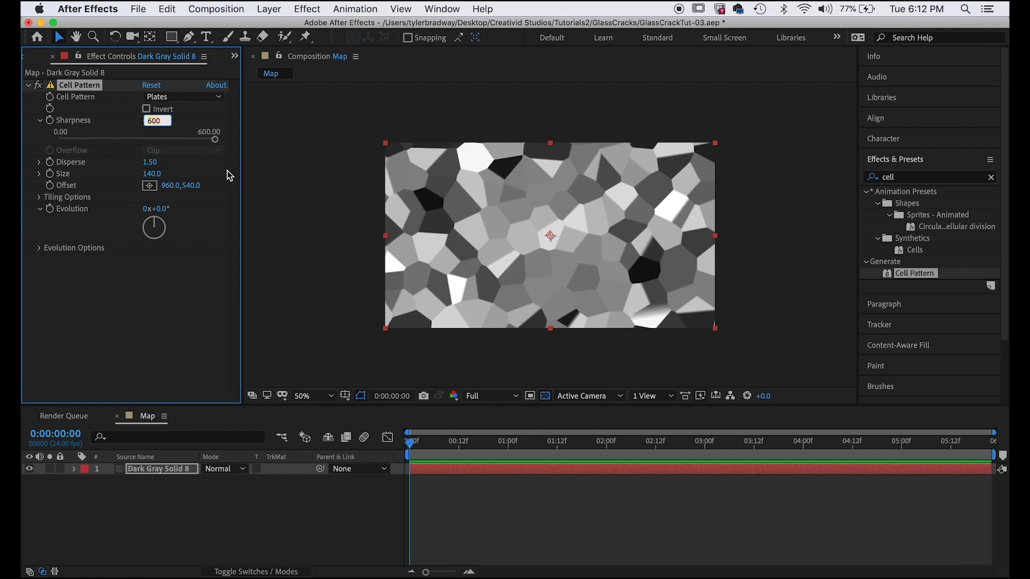
{"action": "type", "text": "100"}
{"action": "key", "text": "Return"}
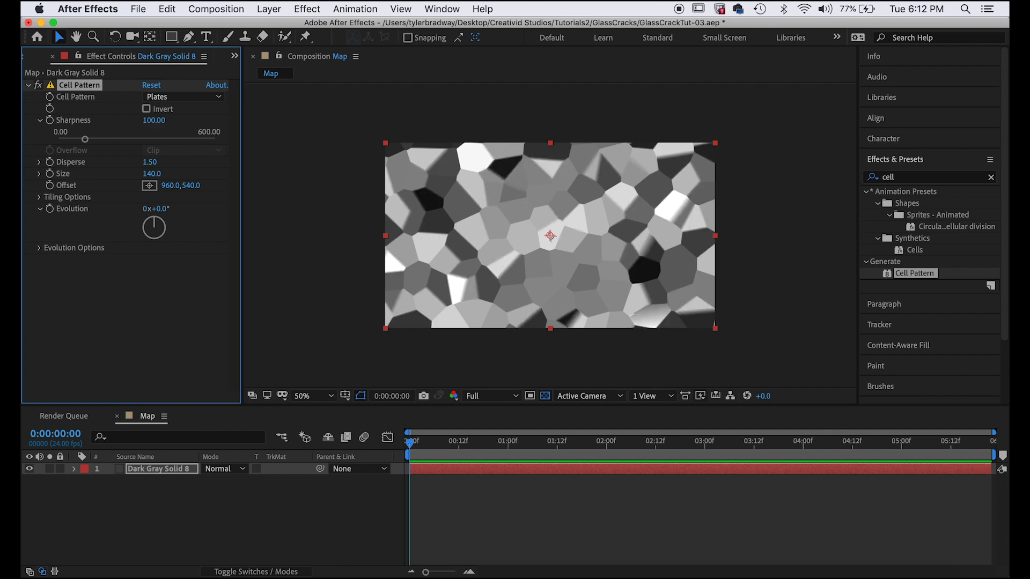
{"action": "left_click", "coordinate": [154, 120]}
{"action": "type", "text": "1000"}
{"action": "key", "text": "Return"}
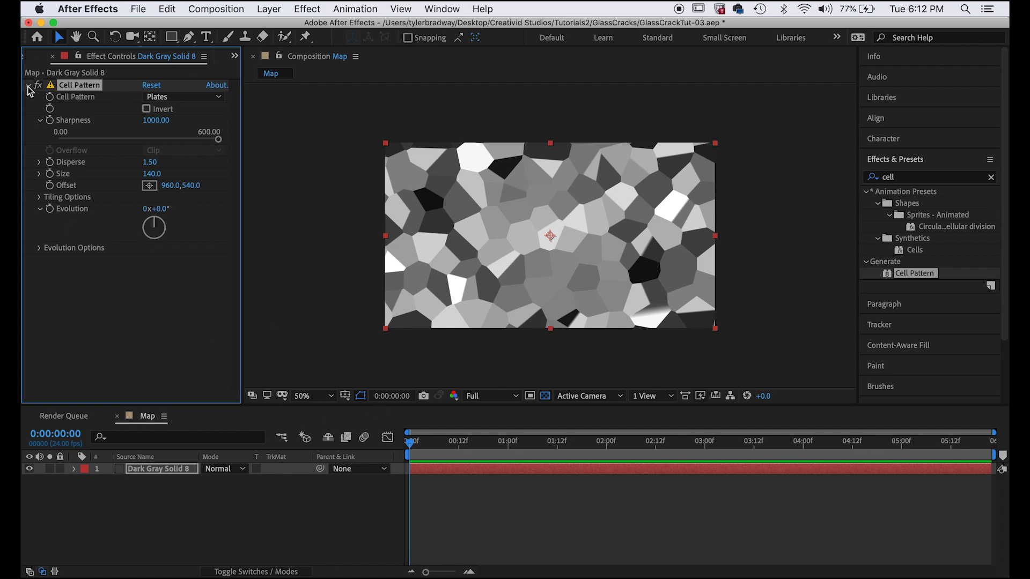
{"action": "left_click", "coordinate": [28, 86]}
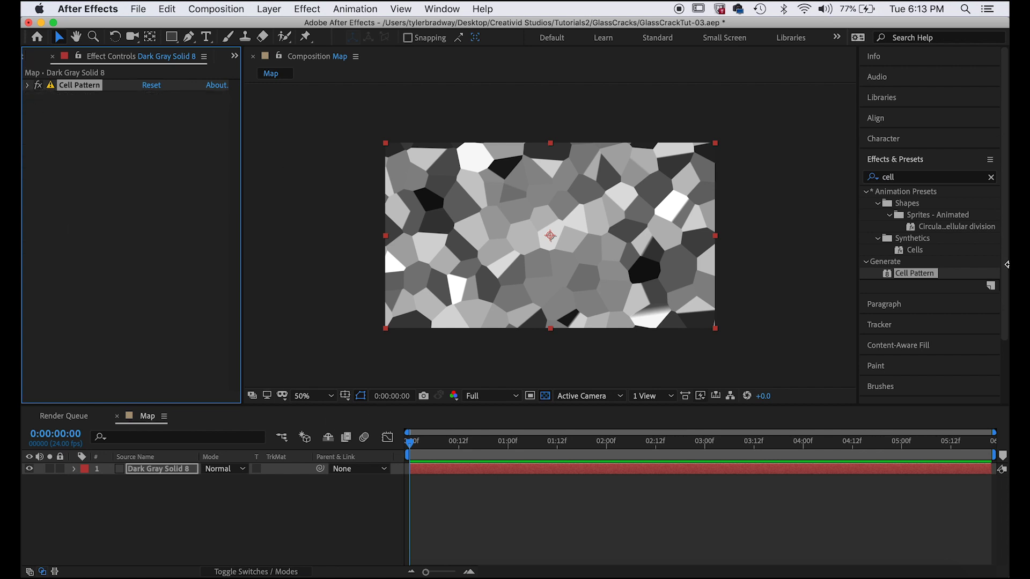
- Search 'optic' and apply Optics Compensation to the solid
{"action": "left_click", "coordinate": [917, 178]}
{"action": "left_click", "coordinate": [568, 531]}
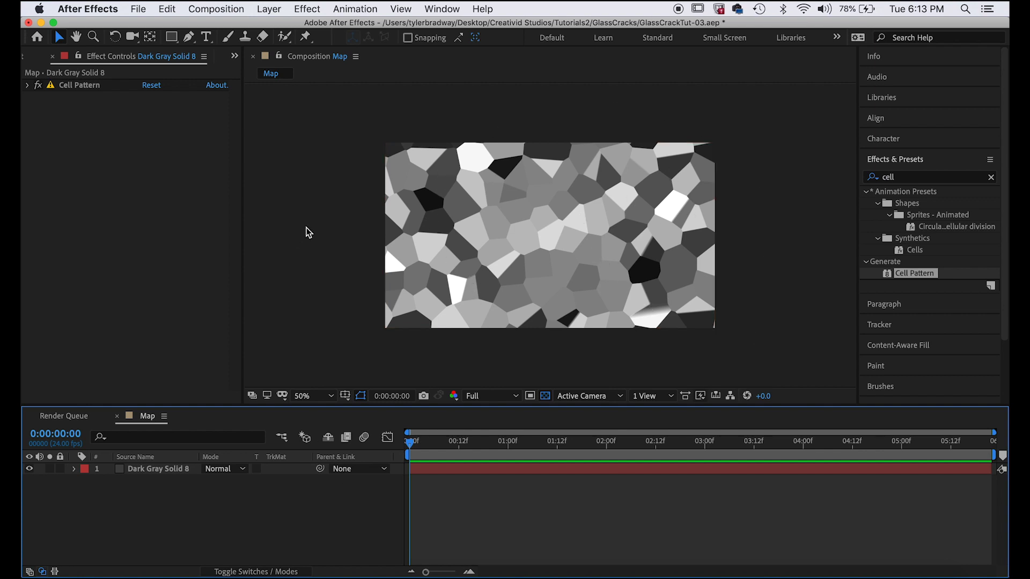
{"action": "left_click", "coordinate": [912, 180]}
{"action": "type", "text": "optic"}
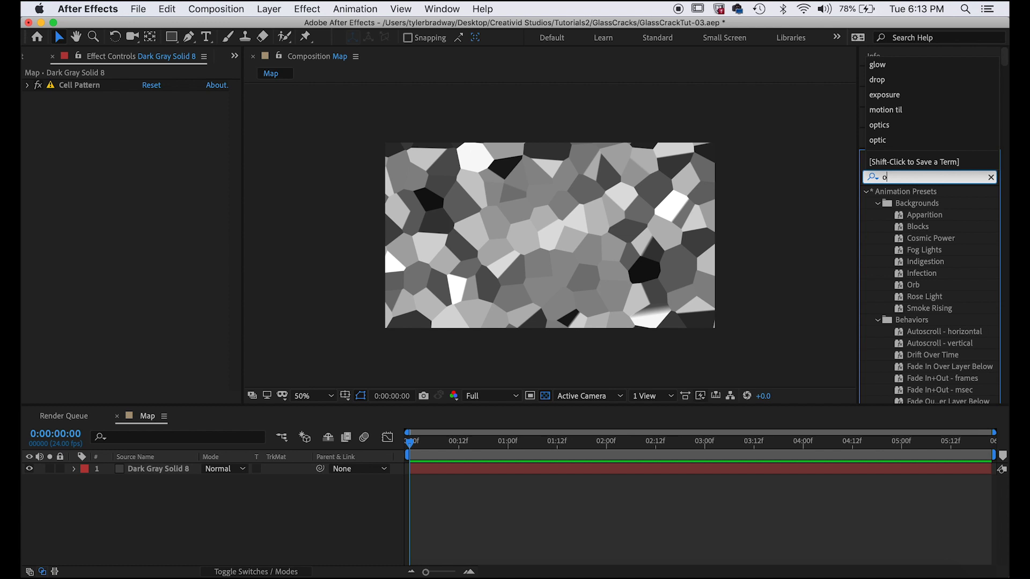
{"action": "left_click_drag", "start_coordinate": [930, 203], "coordinate": [644, 209]}
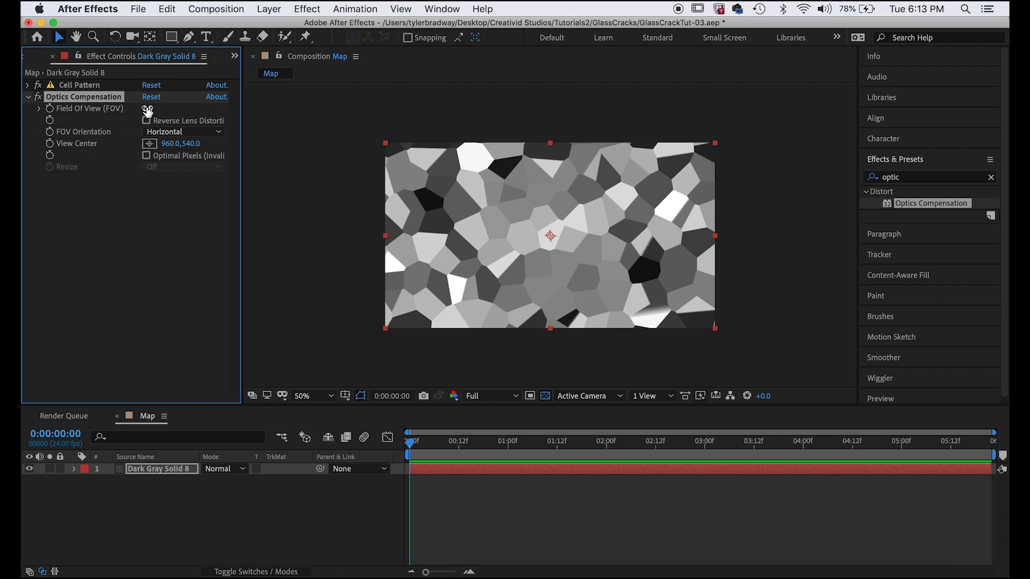
- Set Optics Compensation field of view to 130.9 with Reverse Lens Distortion enabled
{"action": "left_click_drag", "start_coordinate": [148, 111], "coordinate": [547, 108]}
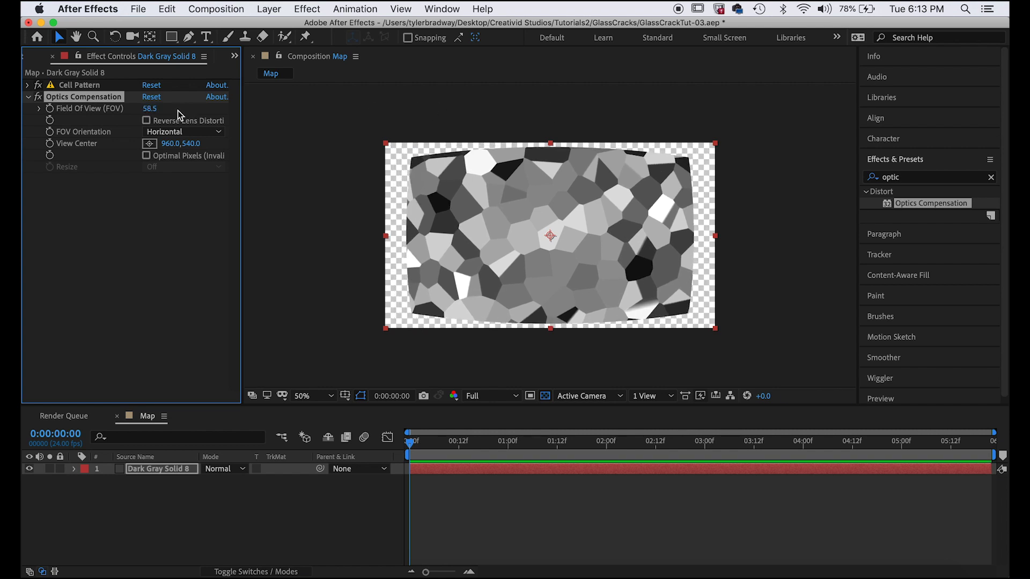
{"action": "mouse_move", "coordinate": [155, 111]}
{"action": "left_mouse_down"}
{"action": "mouse_move", "coordinate": [336, 102]}
{"action": "mouse_move", "coordinate": [246, 111]}
{"action": "mouse_move", "coordinate": [124, 101]}
{"action": "left_mouse_up"}
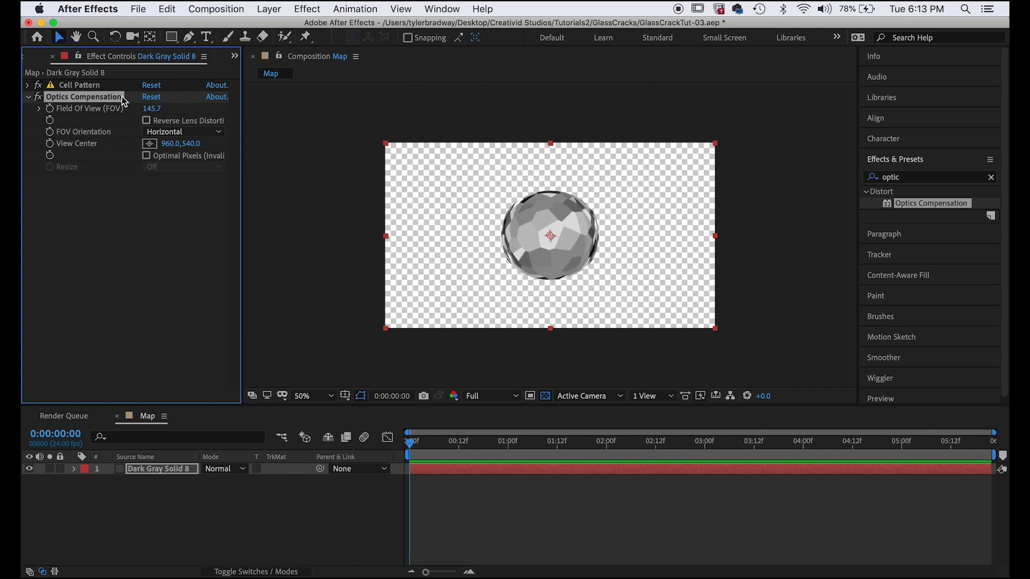
{"action": "left_click", "coordinate": [147, 122]}
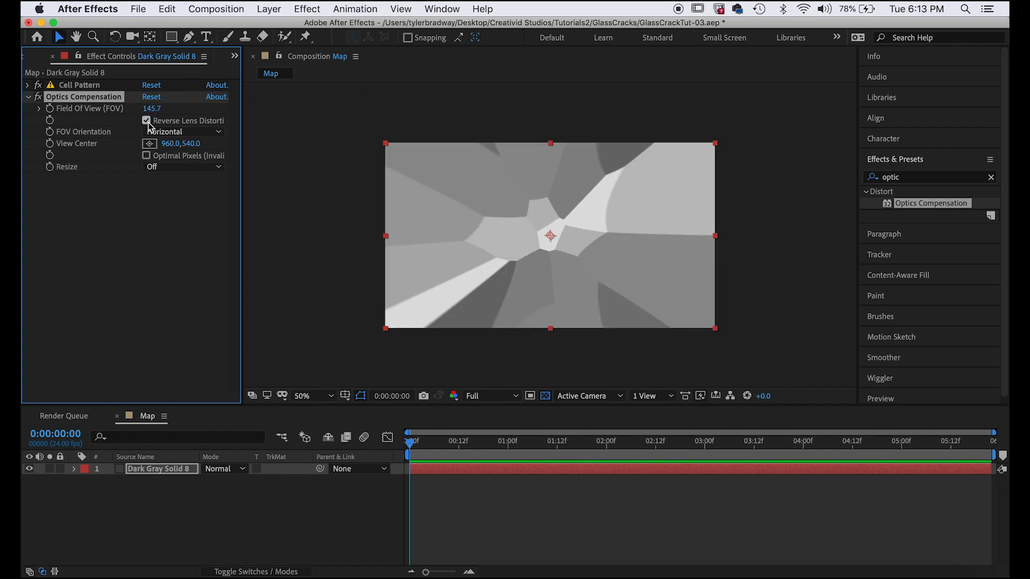
{"action": "left_click_drag", "start_coordinate": [153, 108], "coordinate": [76, 139]}
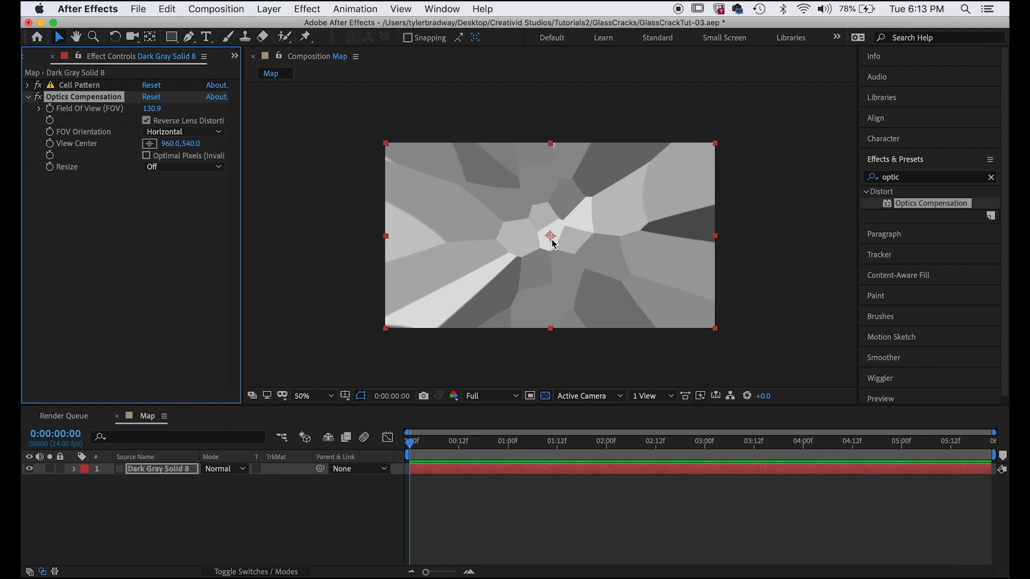
- Move the distortion center up and right to about 1420, 276
{"action": "left_click", "coordinate": [148, 144]}
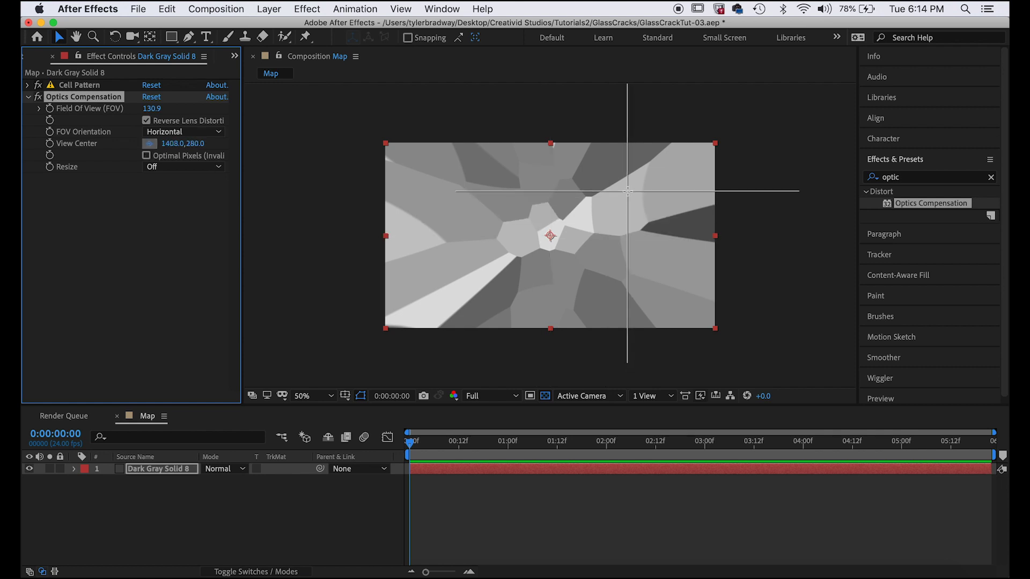
{"action": "left_click", "coordinate": [627, 190]}
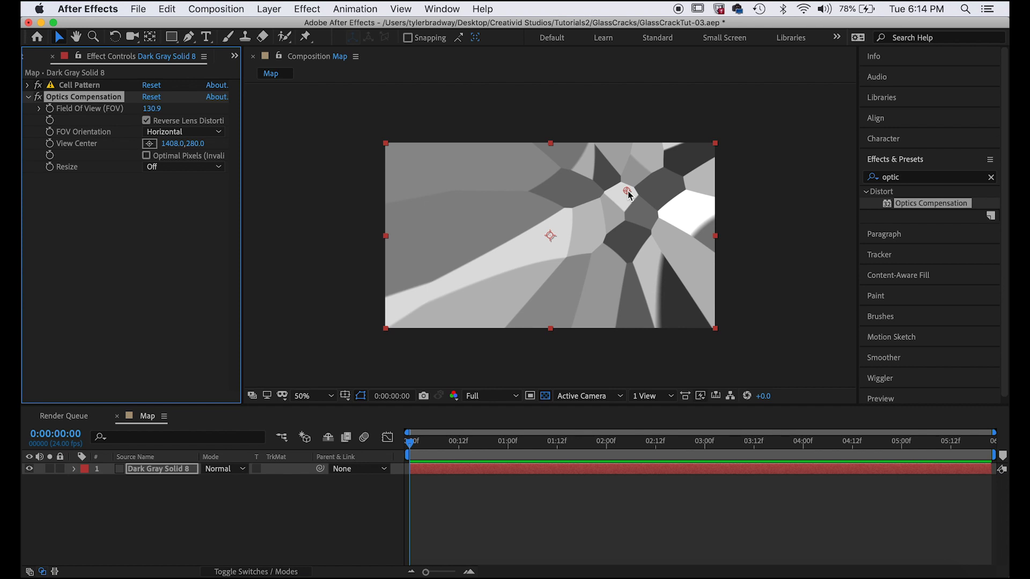
{"action": "left_click_drag", "start_coordinate": [627, 191], "coordinate": [629, 191]}
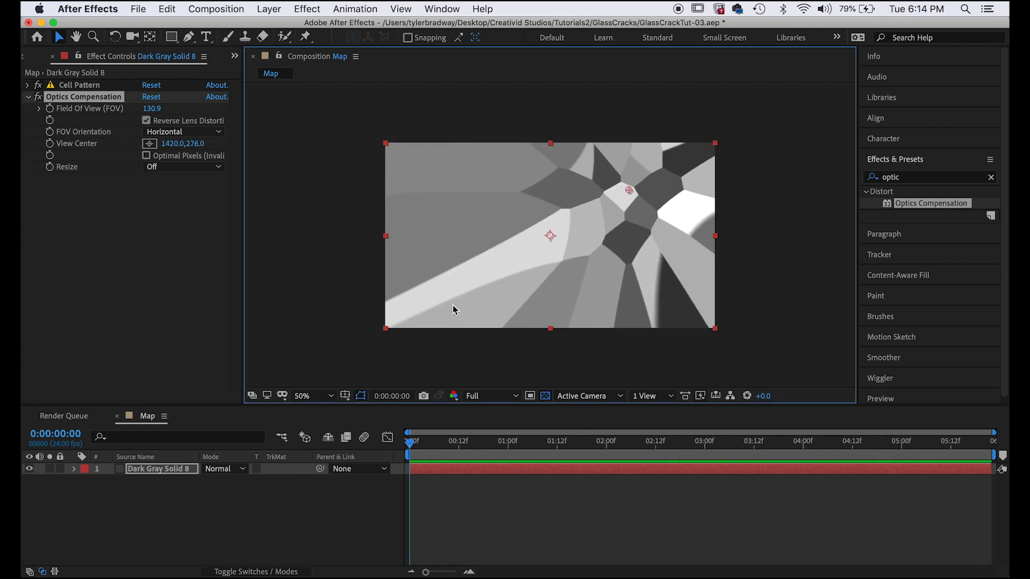
{"action": "key", "text": "period"}
{"action": "left_click_drag", "start_coordinate": [444, 316], "coordinate": [521, 246]}
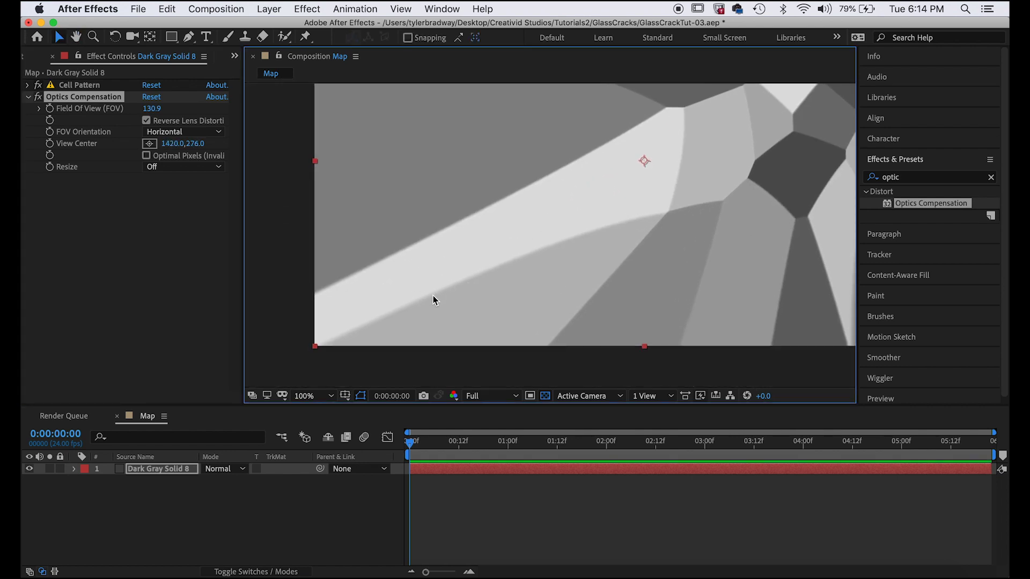
- Raise the Cell Pattern sharpness to 3000
{"action": "left_click", "coordinate": [28, 84]}
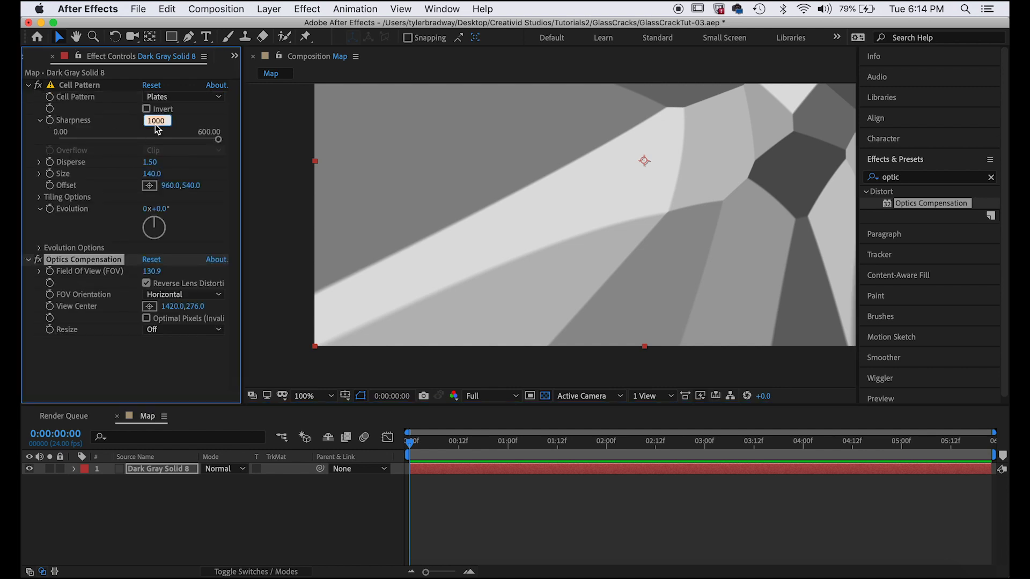
{"action": "type", "text": "3000"}
{"action": "key", "text": "Return"}
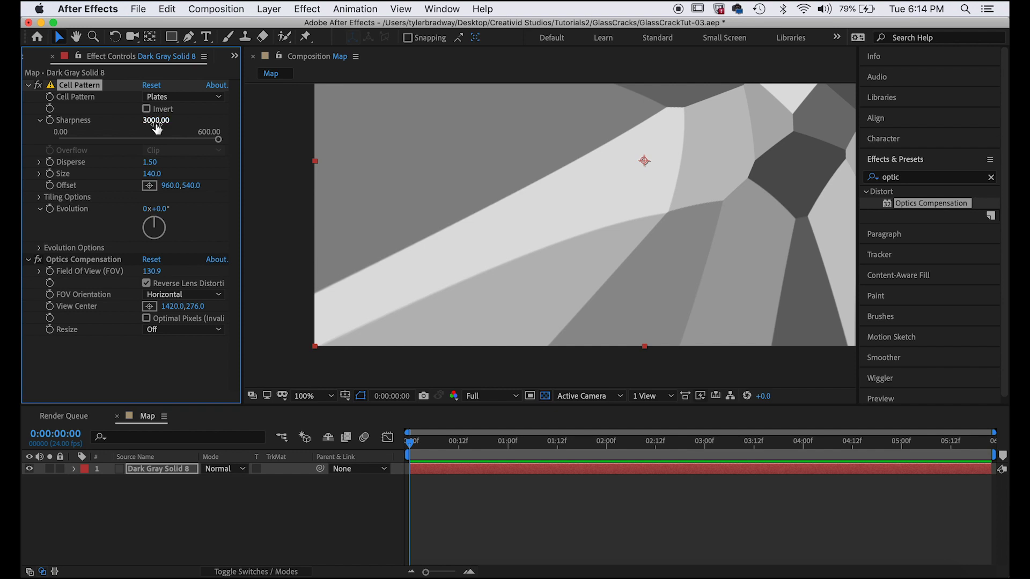
{"action": "left_click", "coordinate": [39, 120]}
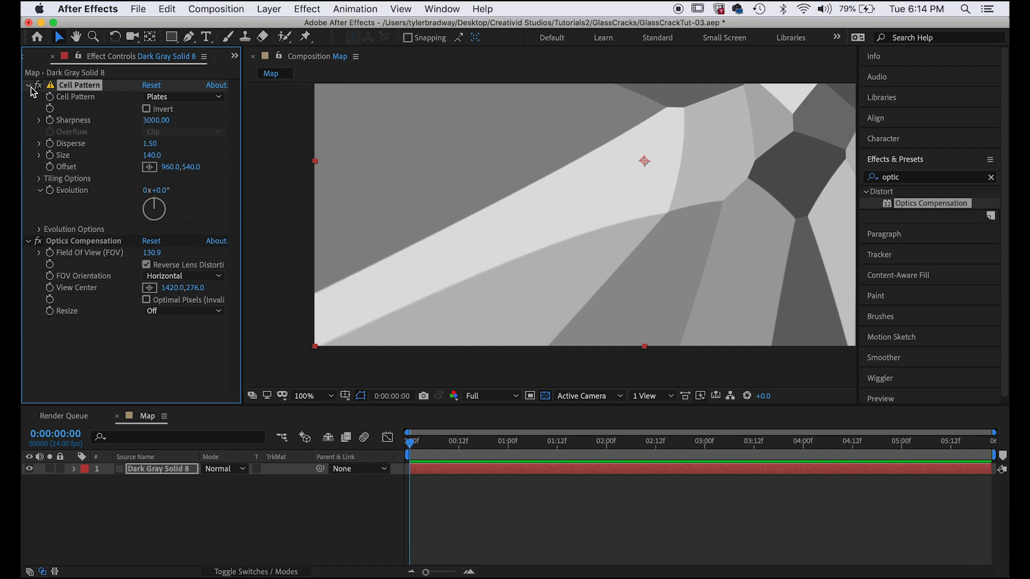
{"action": "left_click", "coordinate": [29, 85]}
{"action": "scroll", "coordinate": [462, 262], "scroll_direction": "down", "scroll_amount": 2}
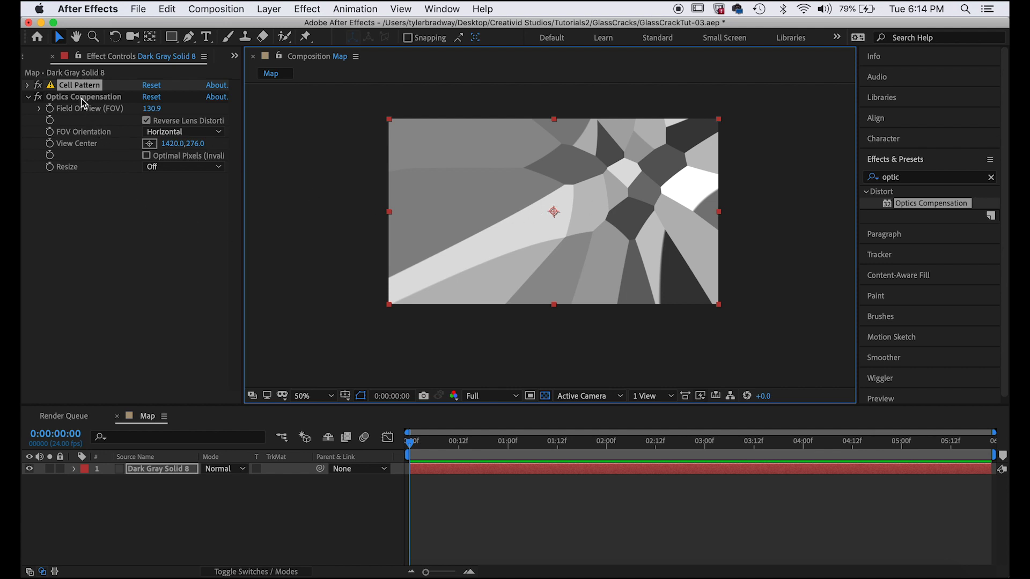
- Adjust the Cell Pattern size so the cracks become smaller and more numerous
{"action": "left_click", "coordinate": [29, 84]}
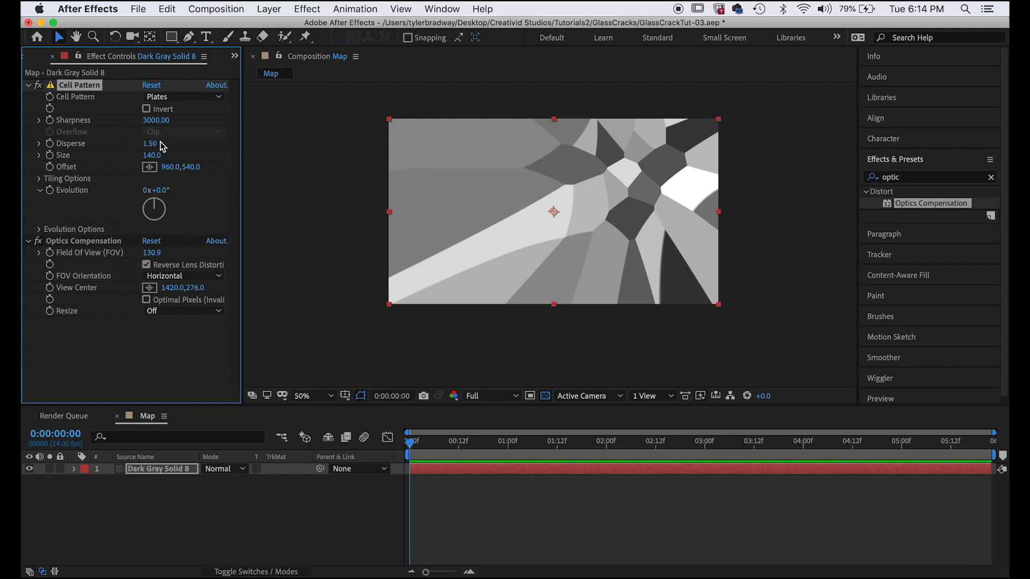
{"action": "left_click_drag", "start_coordinate": [153, 156], "coordinate": [115, 156]}
{"action": "mouse_move", "coordinate": [152, 252]}
{"action": "left_mouse_down"}
{"action": "mouse_move", "coordinate": [281, 235]}
{"action": "mouse_move", "coordinate": [324, 240]}
{"action": "left_mouse_up"}
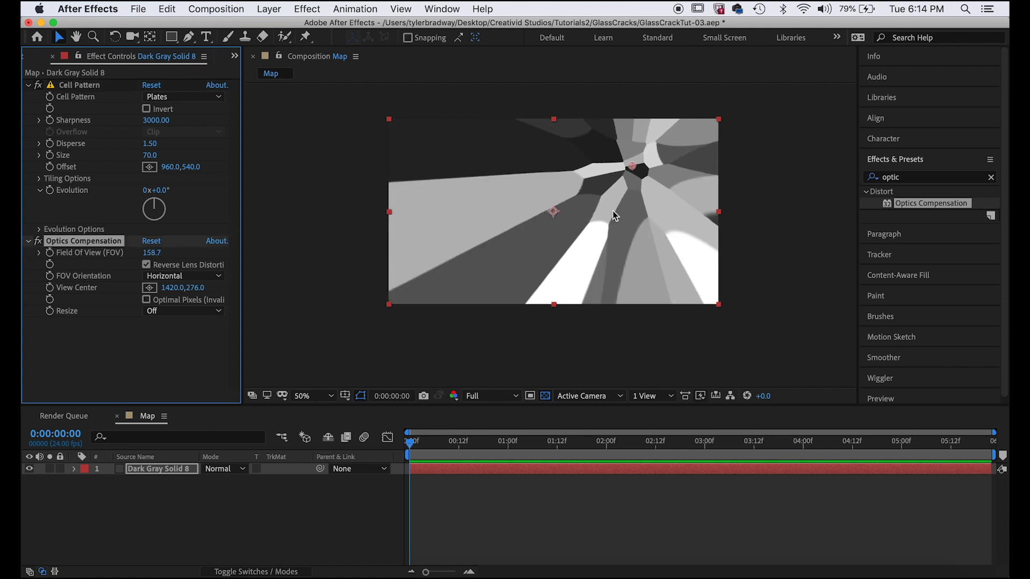
{"action": "key", "text": "slash"}
{"action": "scroll", "coordinate": [572, 207], "scroll_direction": "up", "scroll_amount": 2}
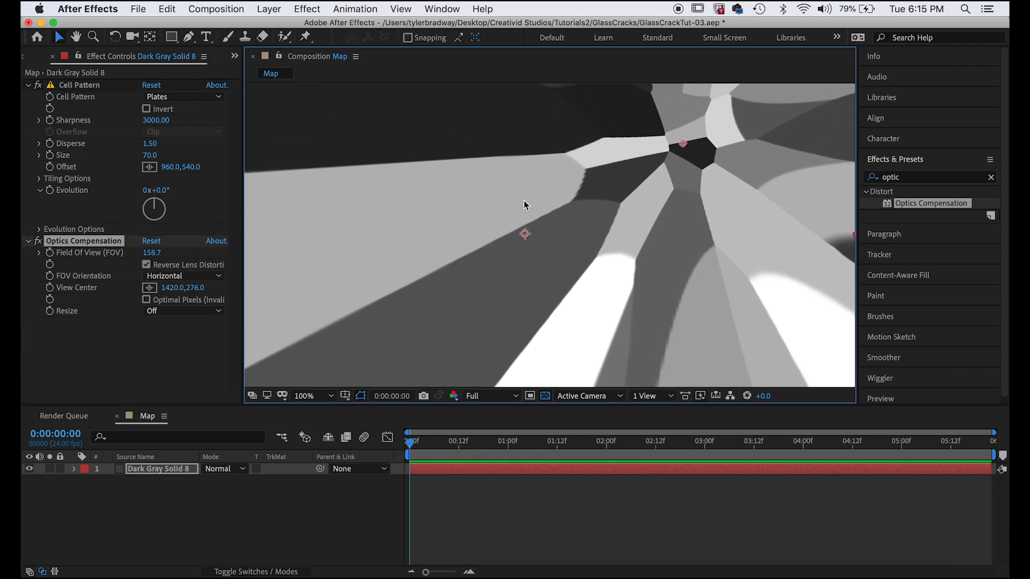
{"action": "scroll", "coordinate": [575, 202], "scroll_direction": "up", "scroll_amount": 2}
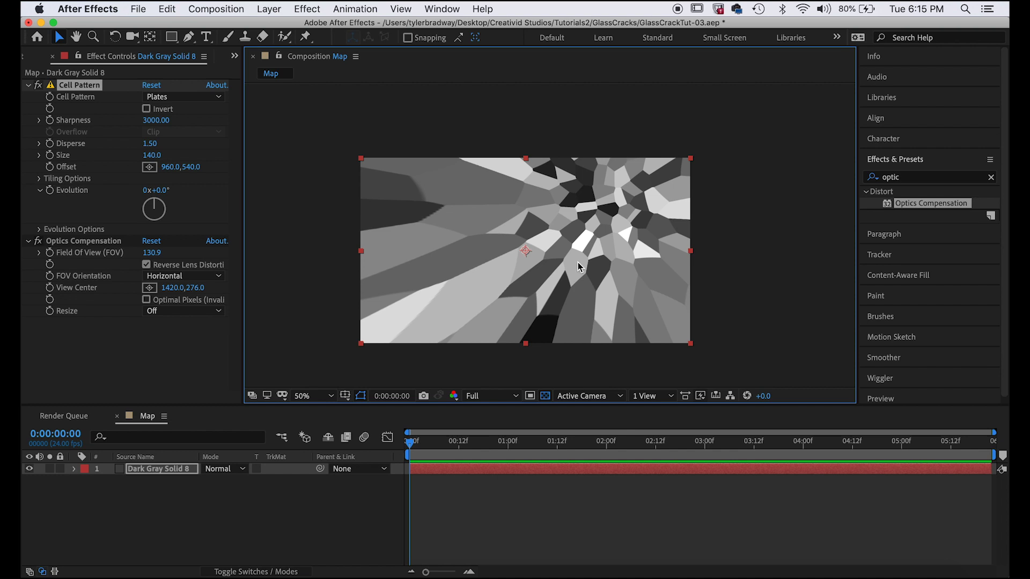
- Nest the Map comp in a new composition named Final Composite
{"action": "left_click", "coordinate": [27, 59]}
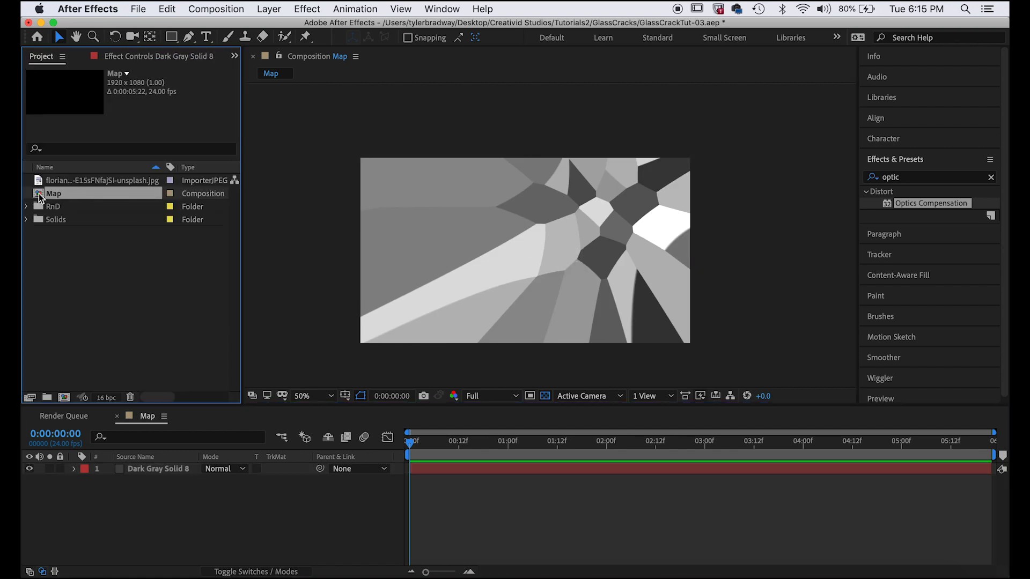
{"action": "left_click_drag", "start_coordinate": [39, 197], "coordinate": [65, 398]}
{"action": "left_click", "coordinate": [179, 516]}
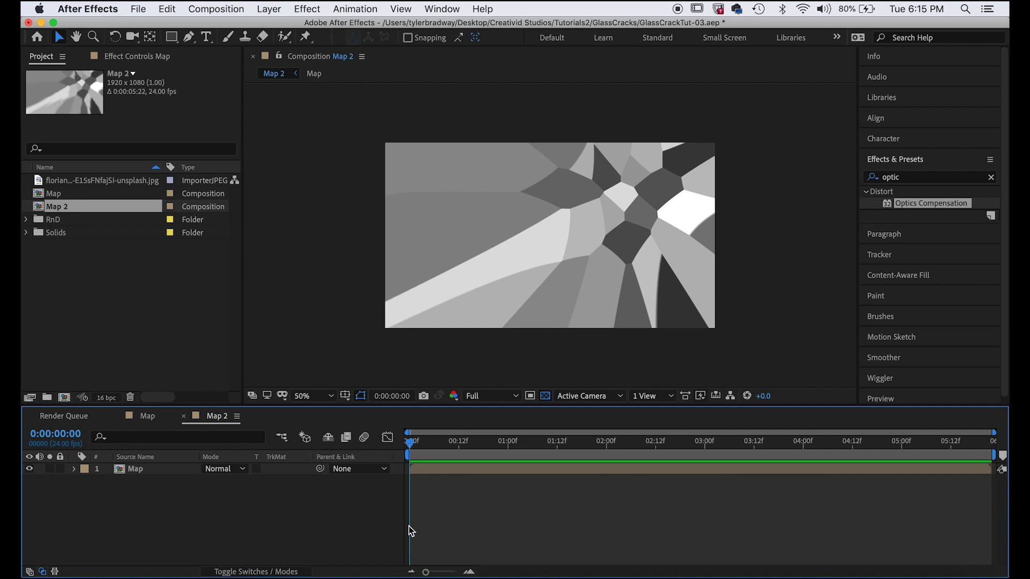
{"action": "key", "text": "super+k"}
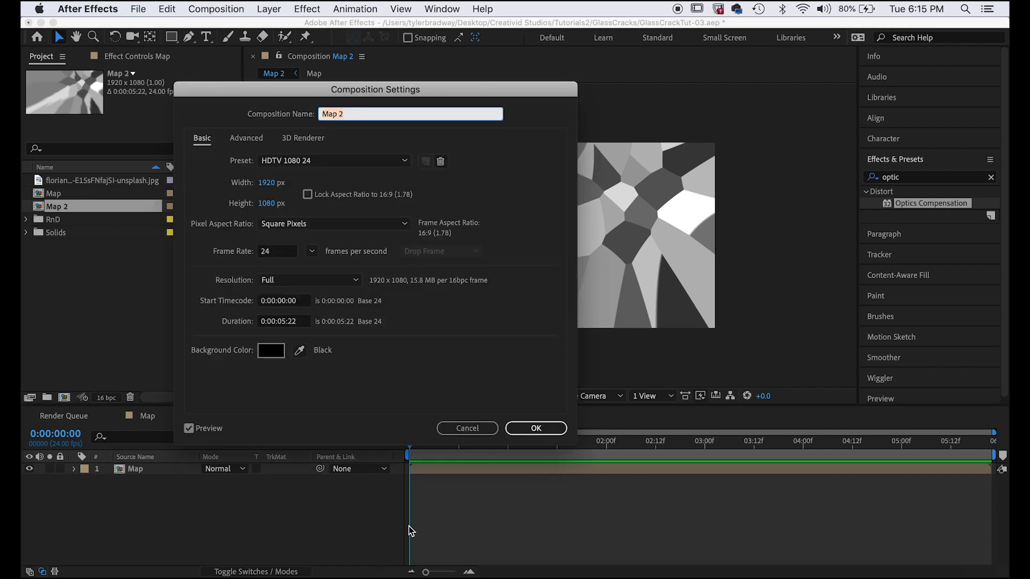
{"action": "type", "text": "Final "}
{"action": "type", "text": "COmpos"}
{"action": "type", "text": "e"}
{"action": "key", "text": "Return"}
- Add the hallway photo beneath the Map layer and hide Map
{"action": "left_click", "coordinate": [40, 194]}
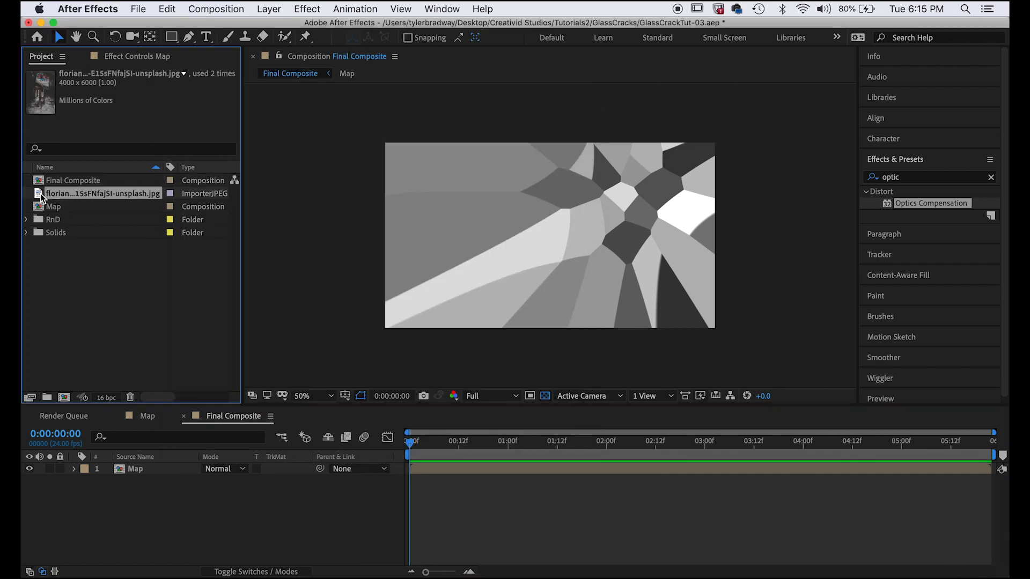
{"action": "left_click_drag", "start_coordinate": [40, 195], "coordinate": [138, 539]}
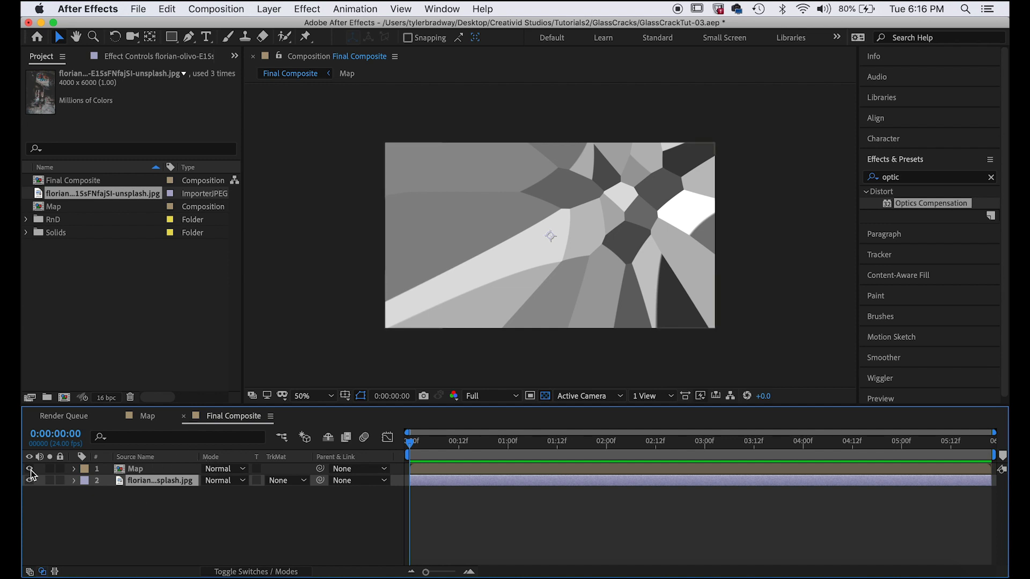
{"action": "left_click", "coordinate": [30, 469]}
{"action": "key", "text": "comma"}
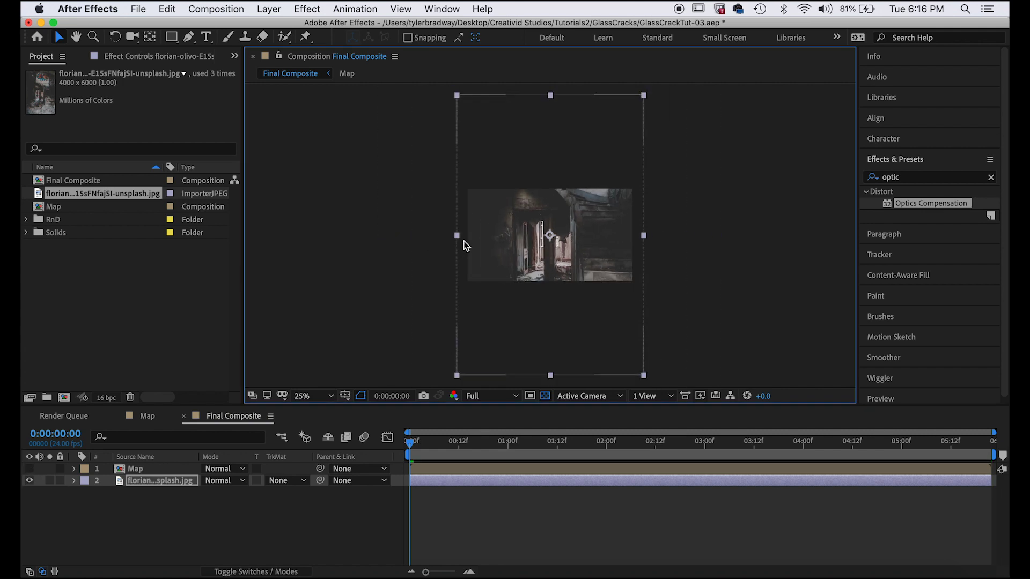
- Scale the photo slightly and keyframe its Position drifting from start to end
{"action": "left_click_drag", "start_coordinate": [463, 246], "coordinate": [455, 250]}
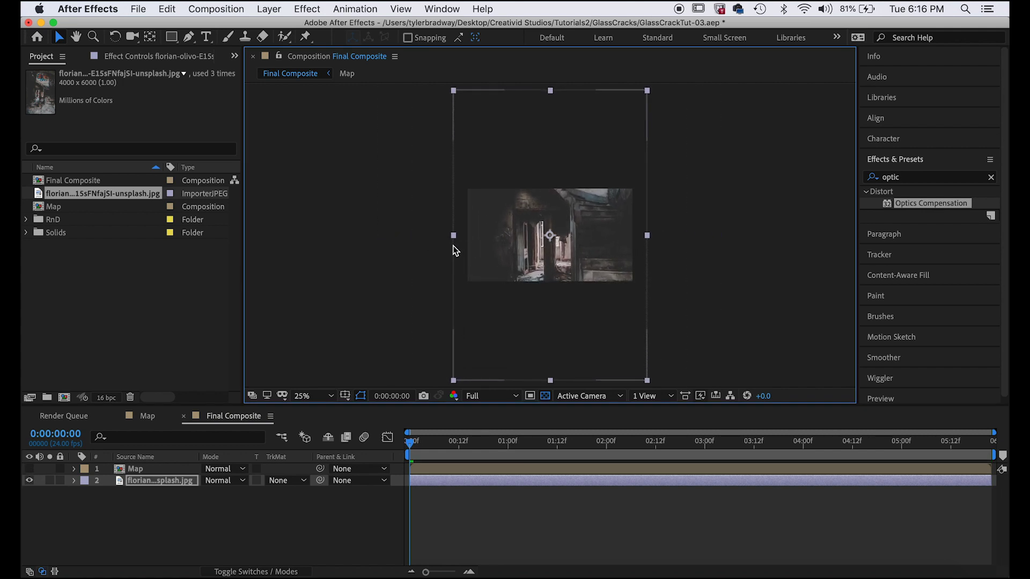
{"action": "key", "text": "period"}
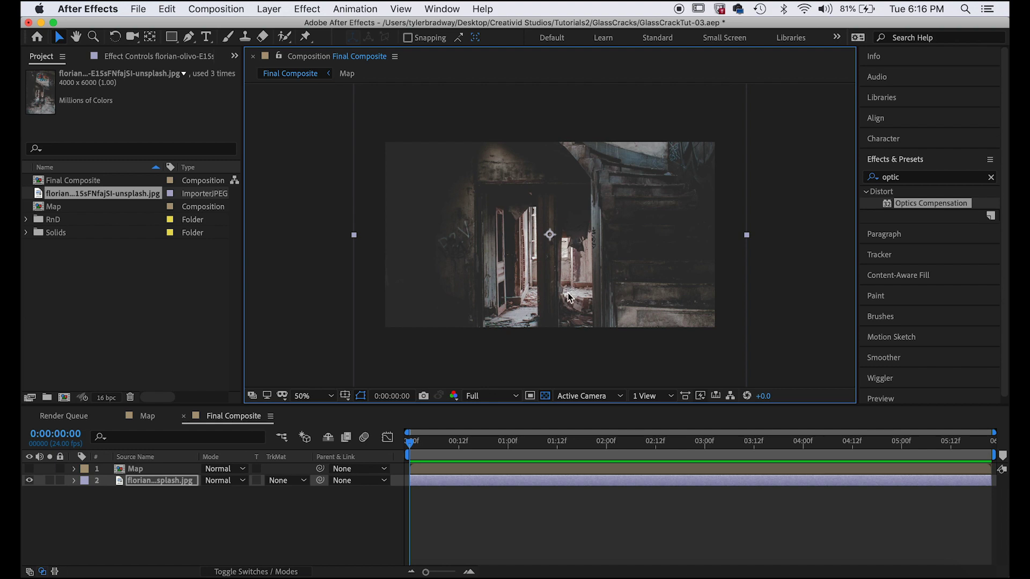
{"action": "key", "text": "alt+shift+p"}
{"action": "key", "text": "End"}
{"action": "left_click_drag", "start_coordinate": [558, 242], "coordinate": [558, 417]}
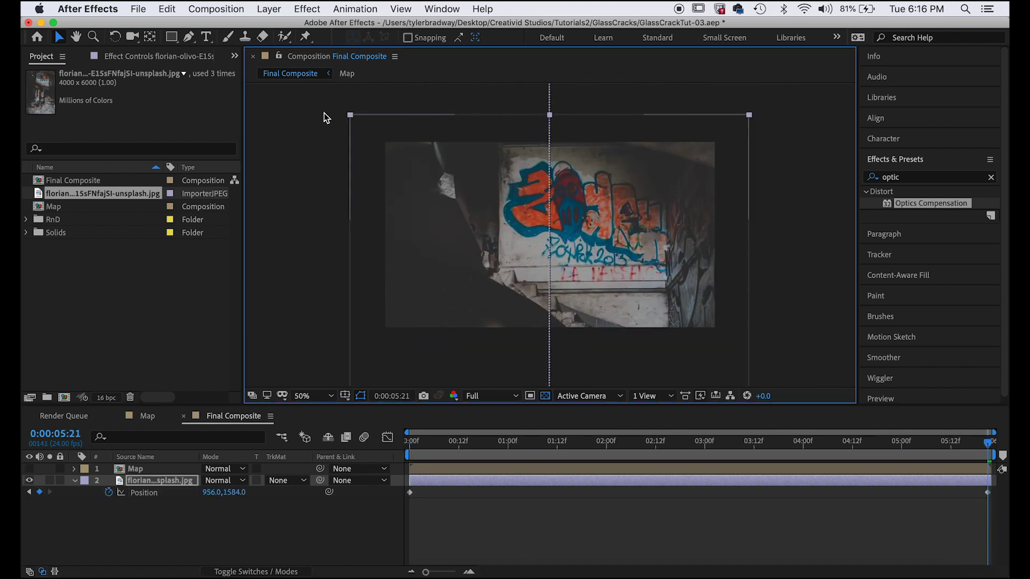
{"action": "left_click_drag", "start_coordinate": [324, 118], "coordinate": [410, 248]}
{"action": "key", "text": "Home"}
- Add a wiggle(.6,60) expression to Position and Easy Ease the keyframes
{"action": "left_click", "coordinate": [108, 493], "text": "alt"}
{"action": "type", "text": "wiggle(.6,60"}
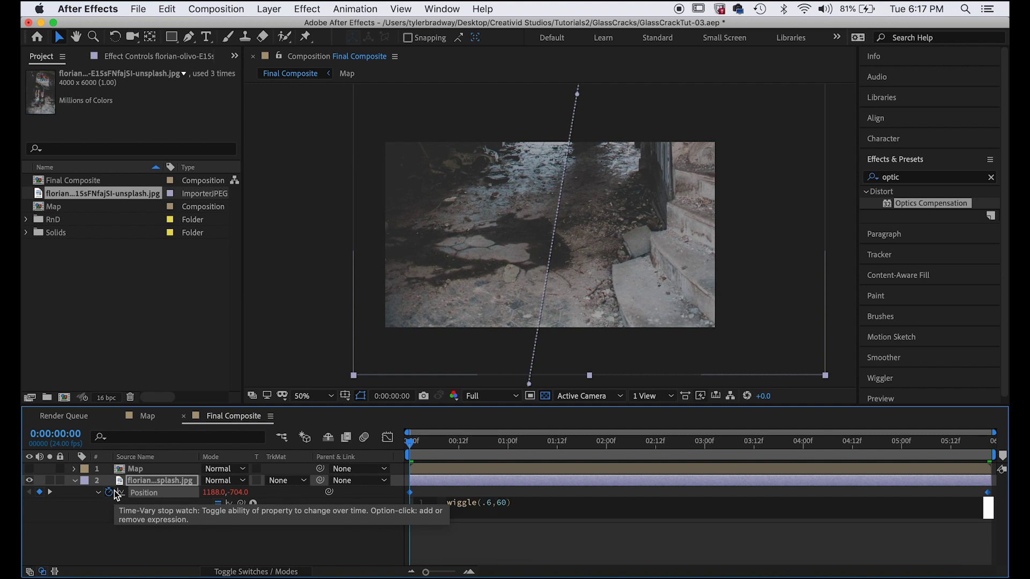
{"action": "left_click", "coordinate": [421, 545]}
{"action": "left_click", "coordinate": [577, 441]}
{"action": "right_click", "coordinate": [988, 492]}
{"action": "left_click", "coordinate": [676, 485]}
{"action": "key", "text": "shift+F3"}
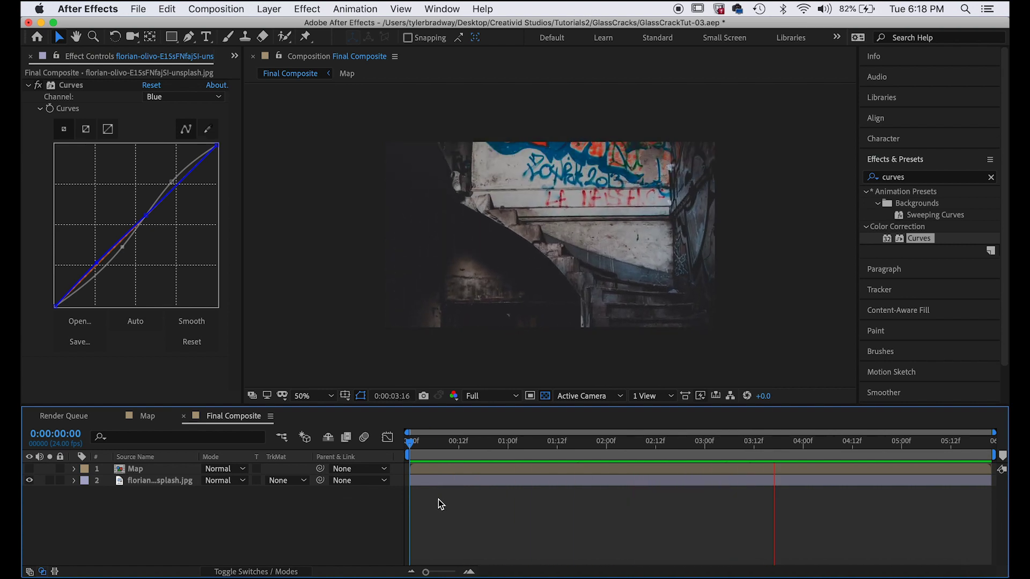
- Stop the preview and add an adjustment layer just below the Map layer
{"action": "key", "text": "space"}
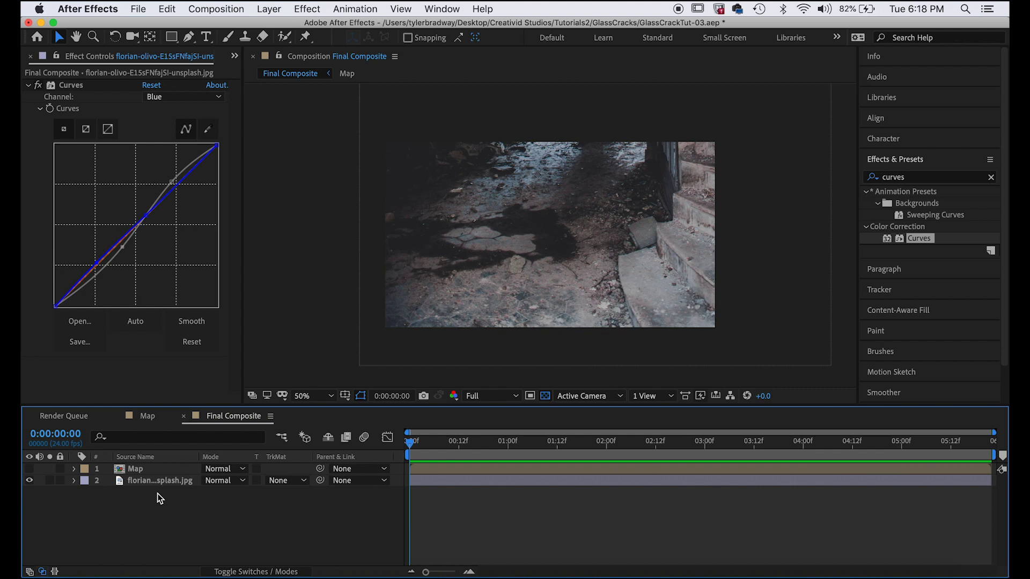
{"action": "key", "text": "super+alt+y"}
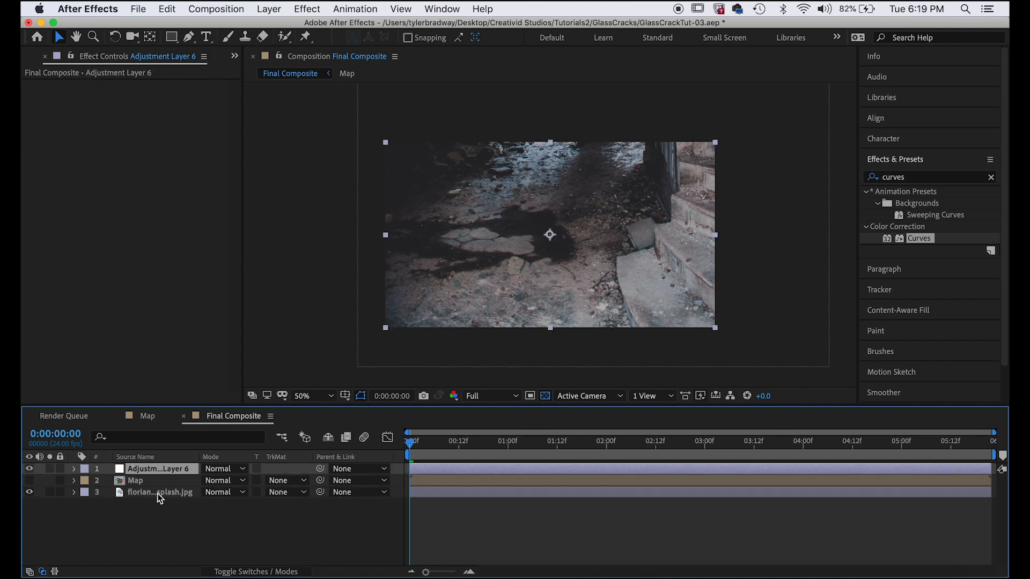
{"action": "left_click_drag", "start_coordinate": [151, 470], "coordinate": [149, 482]}
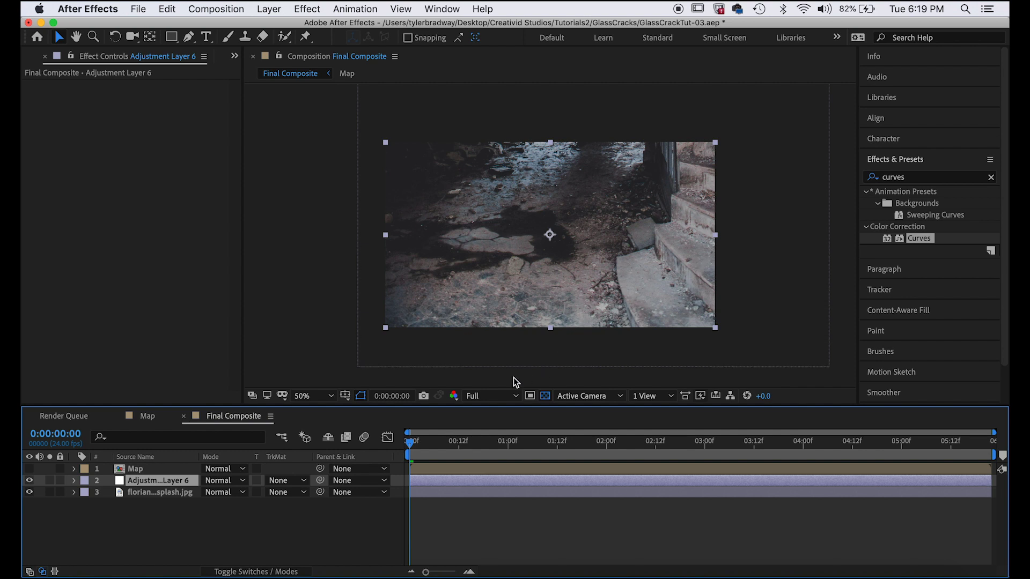
- Apply Displacement Map to the adjustment layer with both channels using Luminance
{"action": "left_click", "coordinate": [902, 177]}
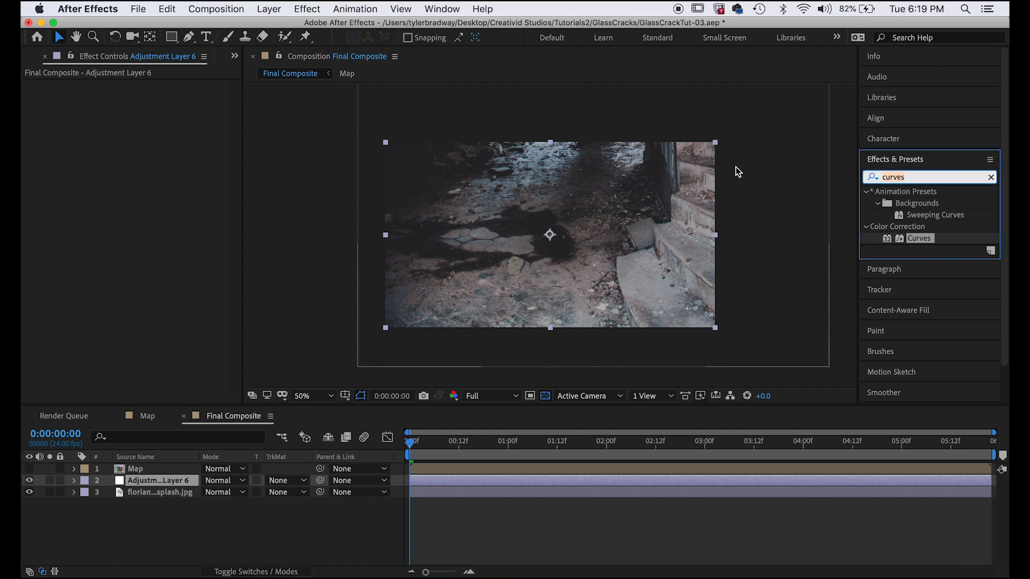
{"action": "type", "text": "displ"}
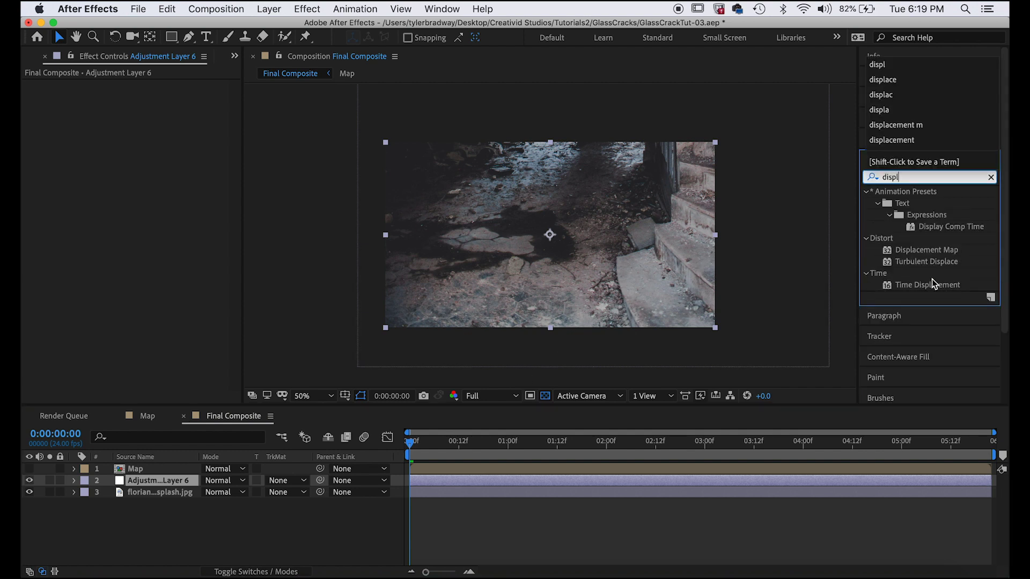
{"action": "left_click_drag", "start_coordinate": [938, 251], "coordinate": [480, 480]}
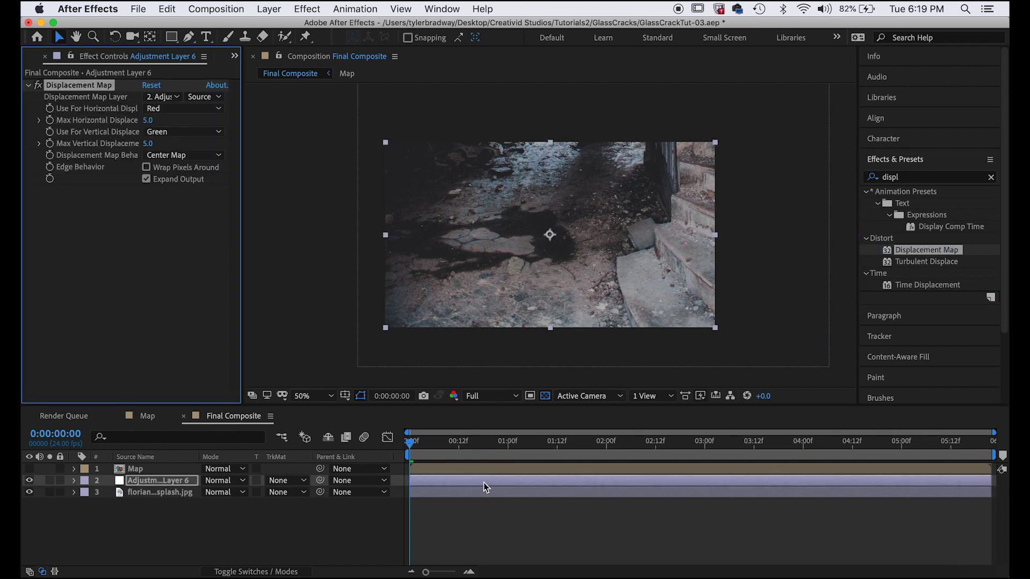
{"action": "left_click", "coordinate": [172, 108]}
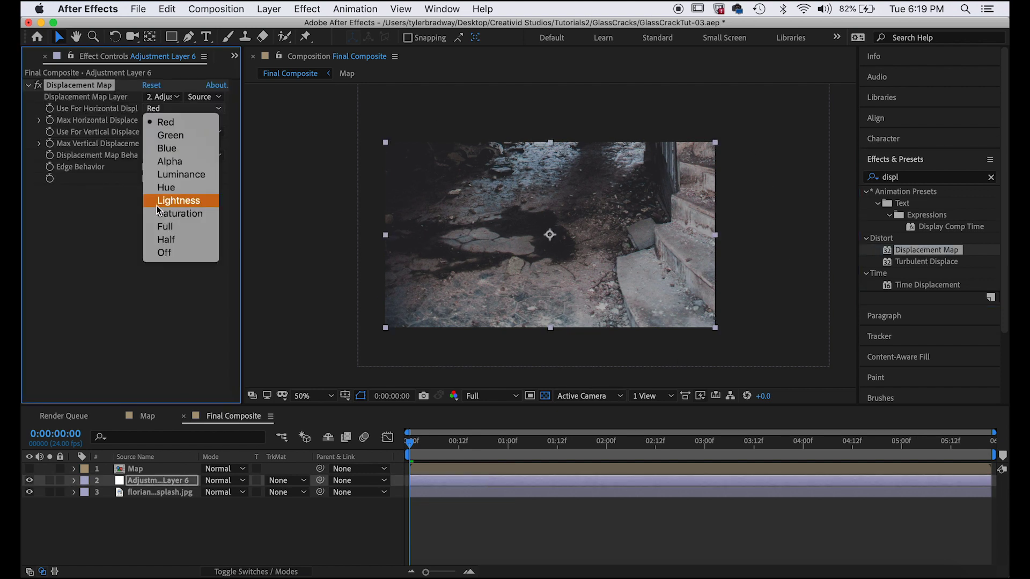
{"action": "left_click", "coordinate": [171, 180]}
{"action": "left_click", "coordinate": [177, 132]}
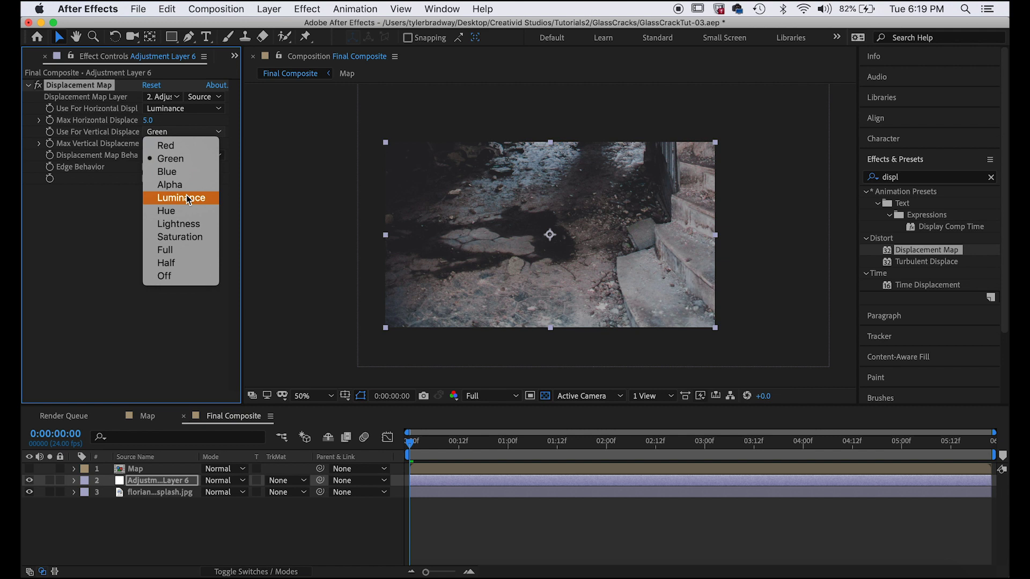
{"action": "left_click", "coordinate": [186, 198]}
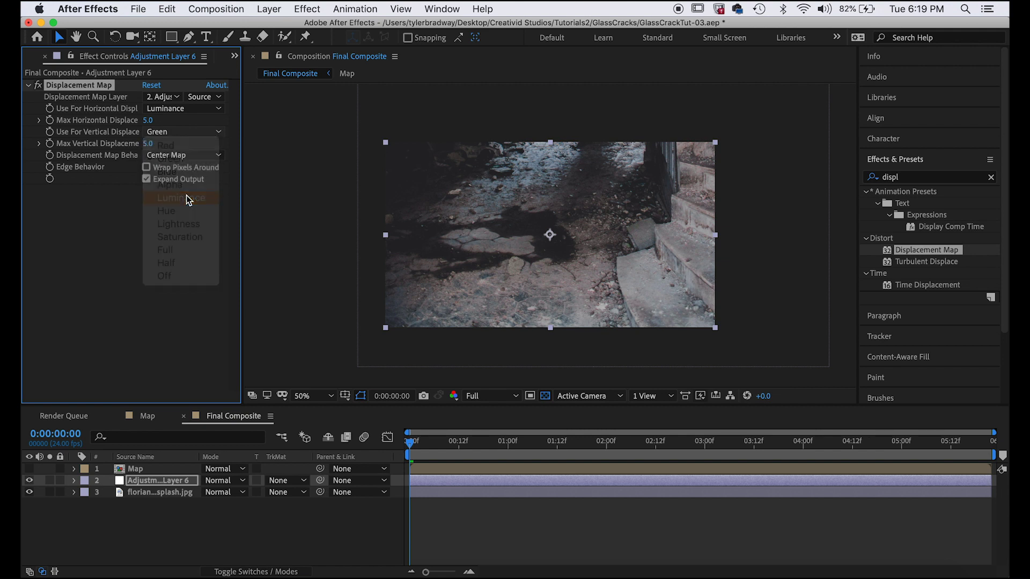
- Set maximum horizontal and vertical displacement to 70 and use 1. Map as the displacement layer
{"action": "left_click", "coordinate": [149, 120]}
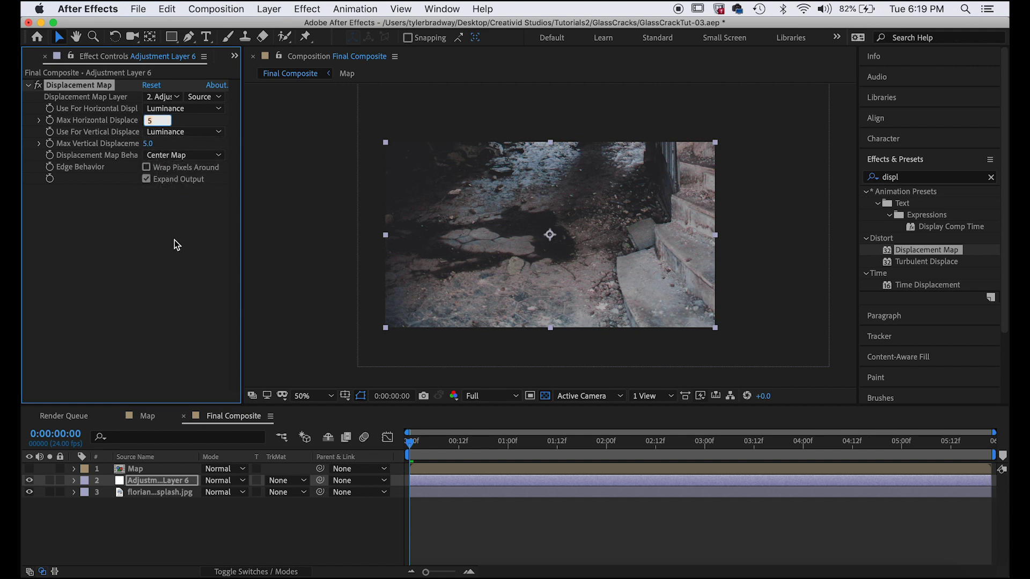
{"action": "type", "text": "70"}
{"action": "left_click", "coordinate": [147, 143]}
{"action": "type", "text": "7"}
{"action": "key", "text": "Return"}
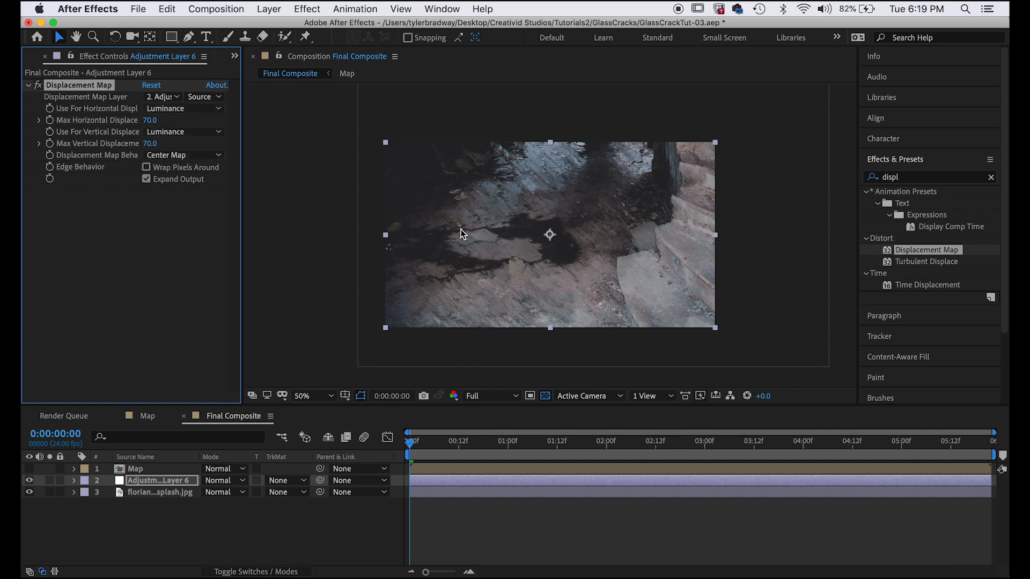
{"action": "key", "text": "period"}
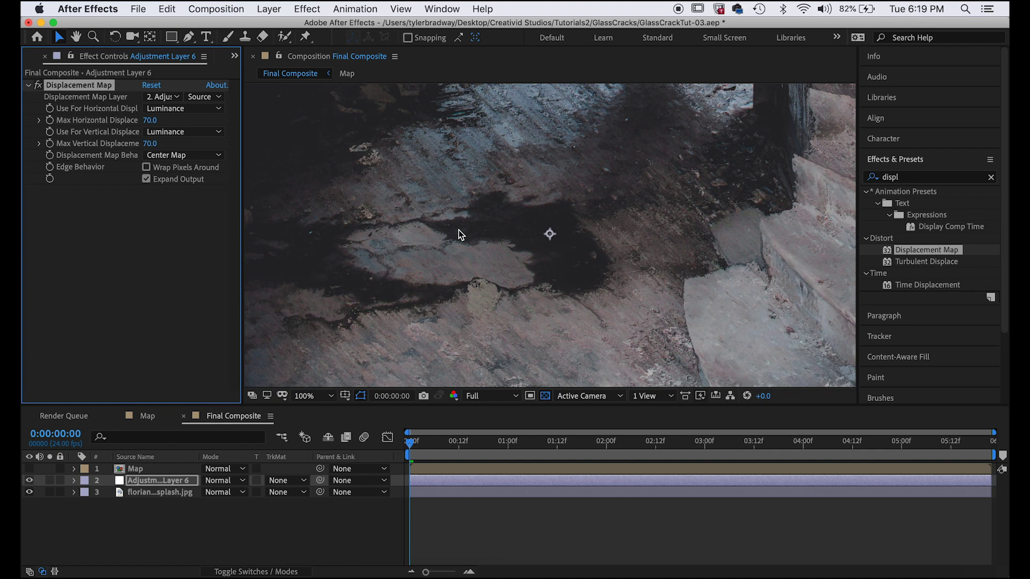
{"action": "key", "text": "comma"}
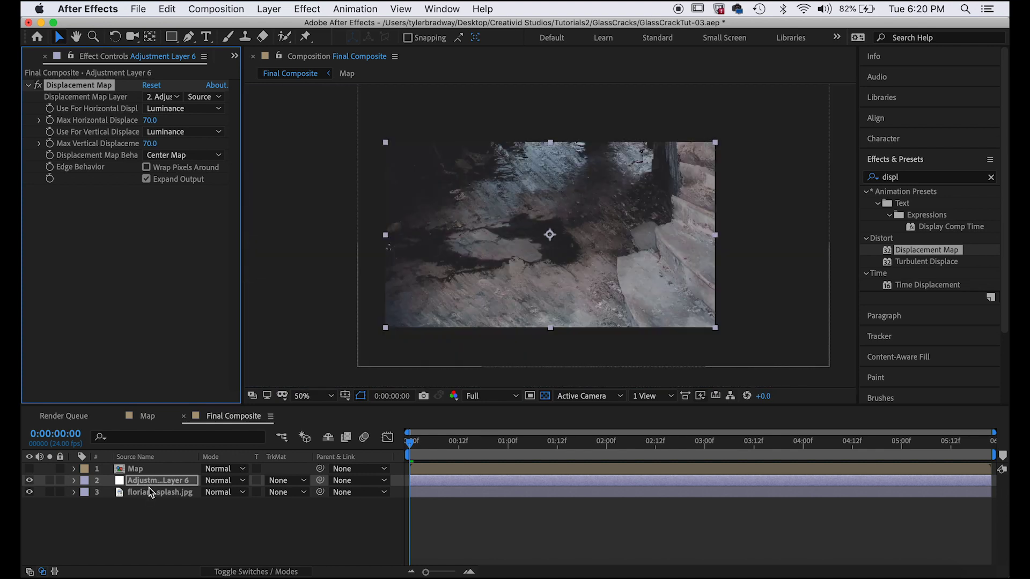
{"action": "left_click", "coordinate": [155, 98]}
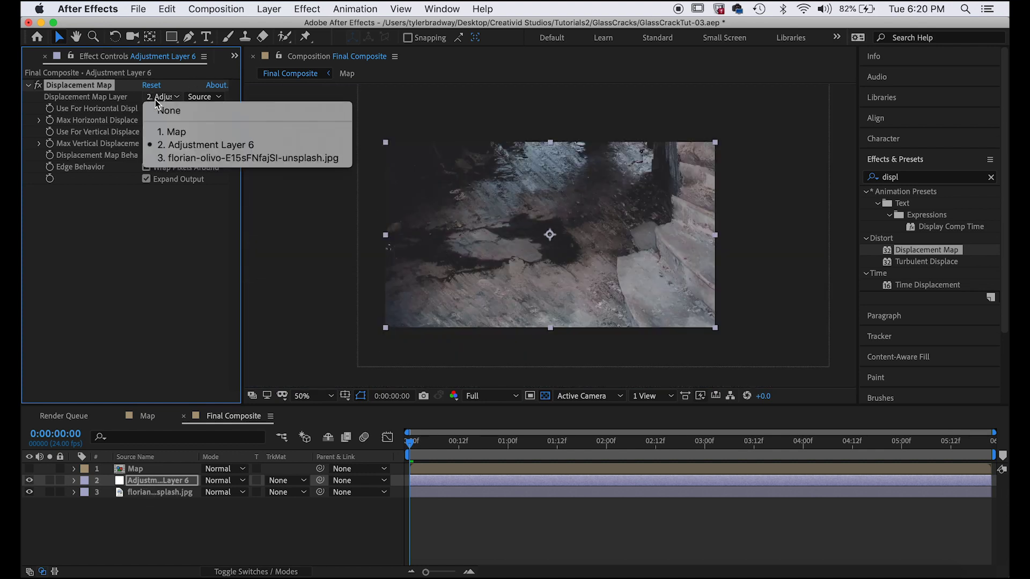
{"action": "left_click", "coordinate": [169, 137]}
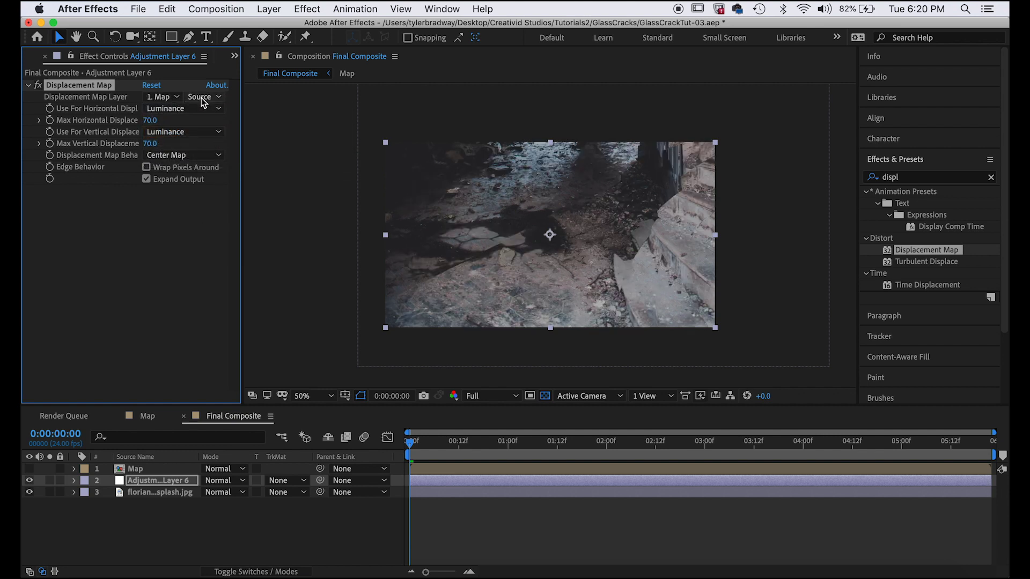
{"action": "left_click", "coordinate": [132, 470]}
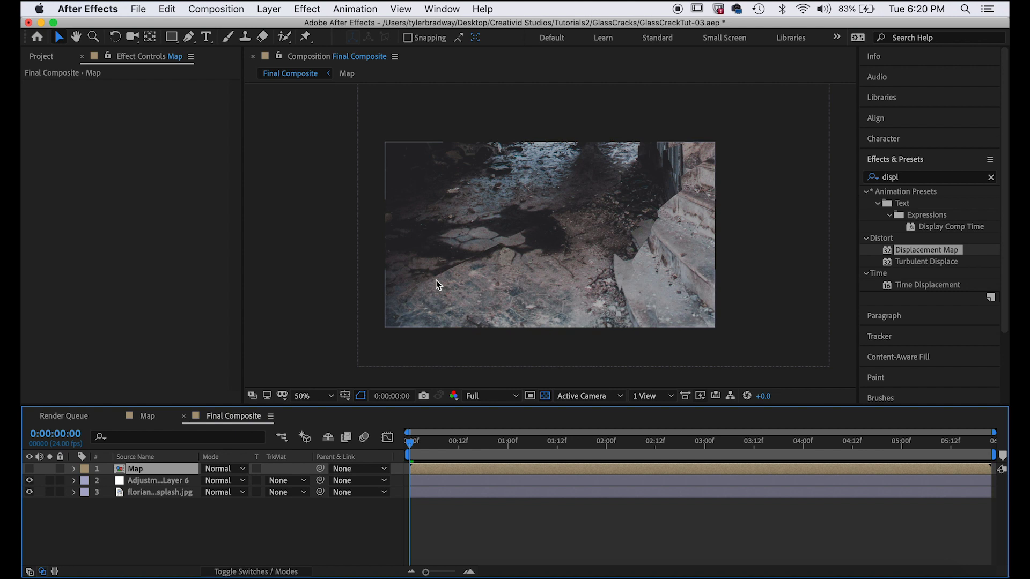
- Apply an inverted Find Edges effect to the now-visible Map layer
{"action": "key", "text": "space"}
{"action": "left_click", "coordinate": [915, 176]}
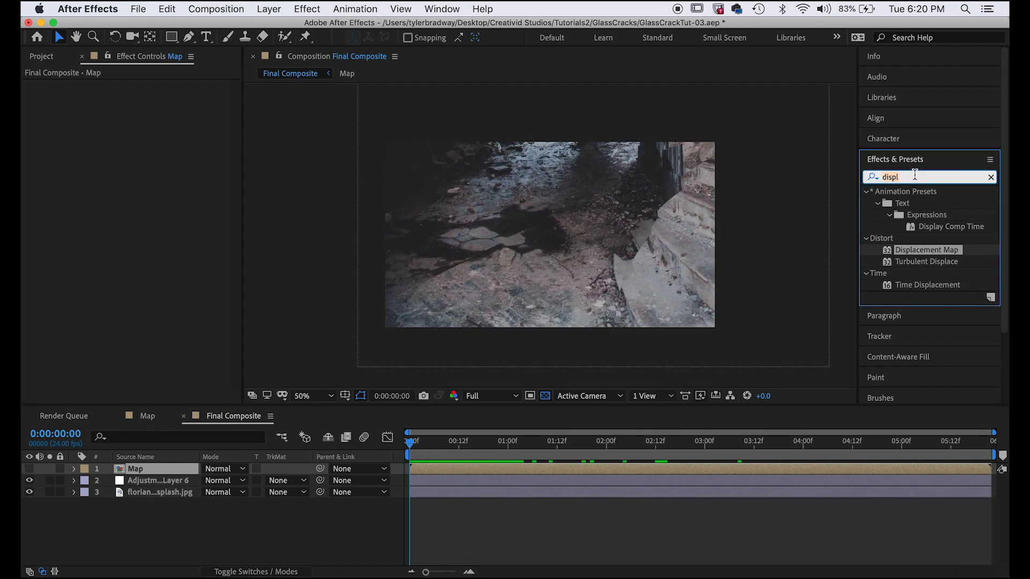
{"action": "type", "text": "find e"}
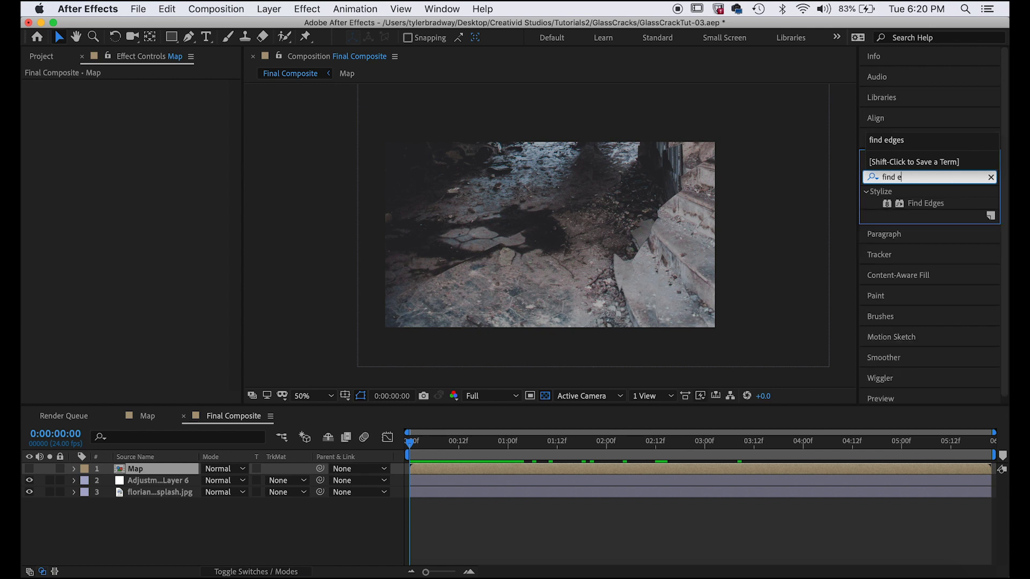
{"action": "type", "text": "dge"}
{"action": "left_click_drag", "start_coordinate": [926, 203], "coordinate": [440, 469]}
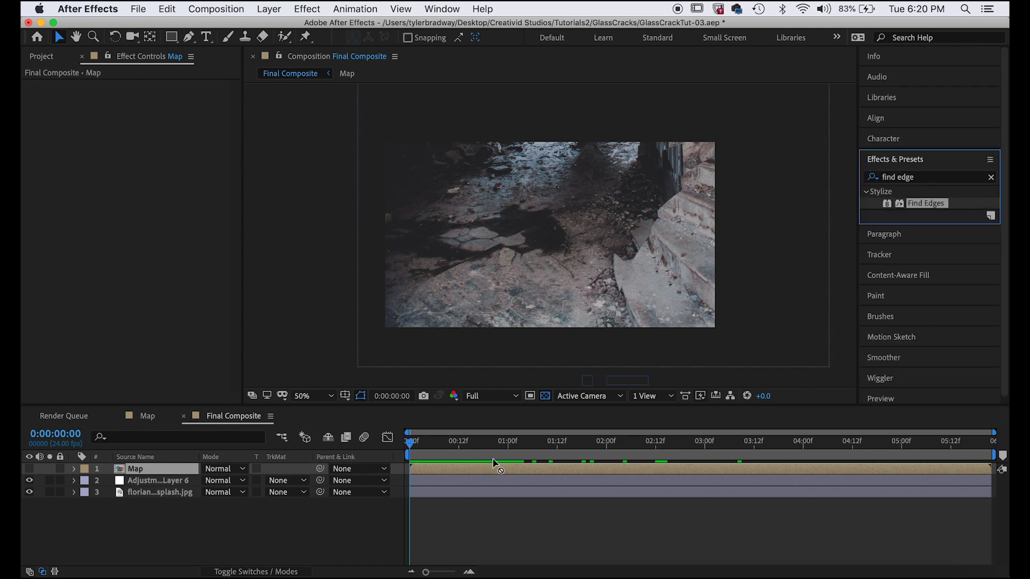
{"action": "left_click", "coordinate": [30, 469]}
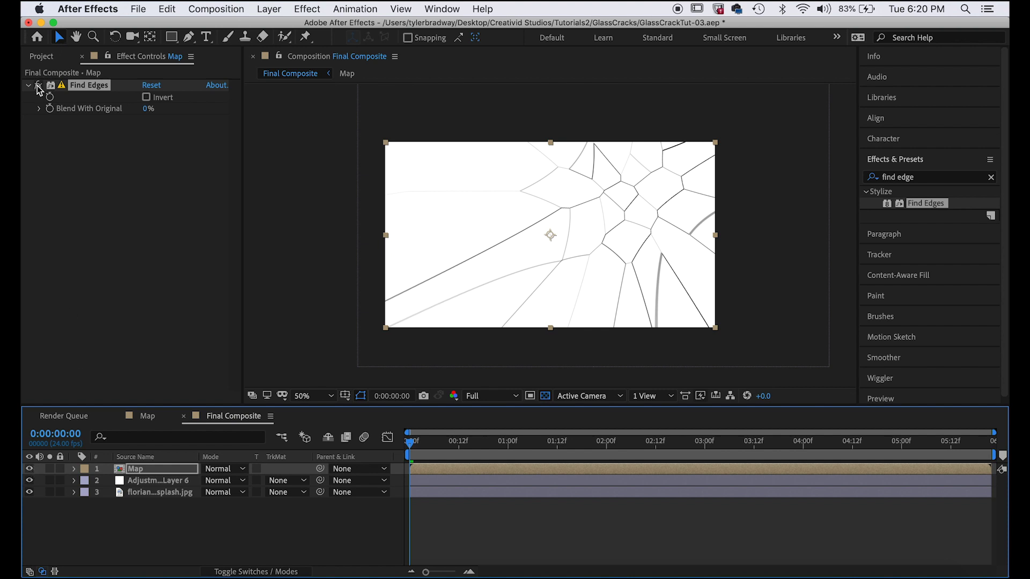
{"action": "left_click", "coordinate": [37, 85]}
{"action": "left_click", "coordinate": [38, 86]}
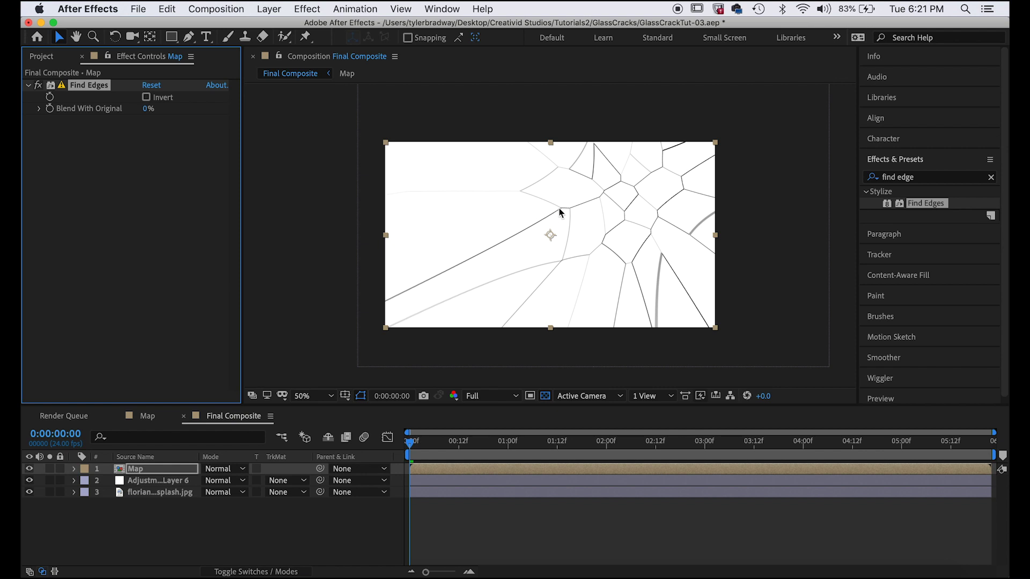
{"action": "left_click", "coordinate": [146, 98]}
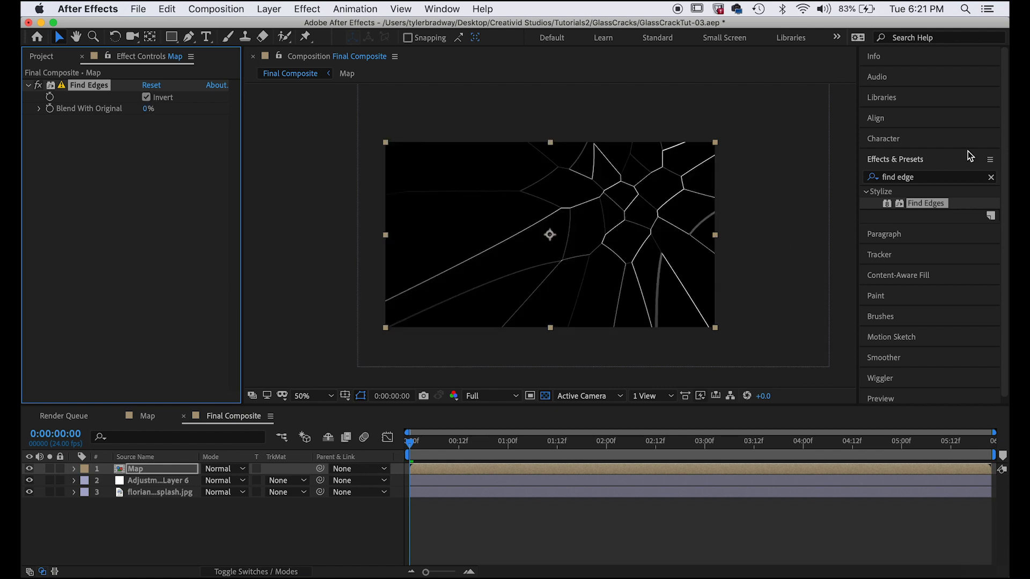
{"action": "key", "text": "super+5"}
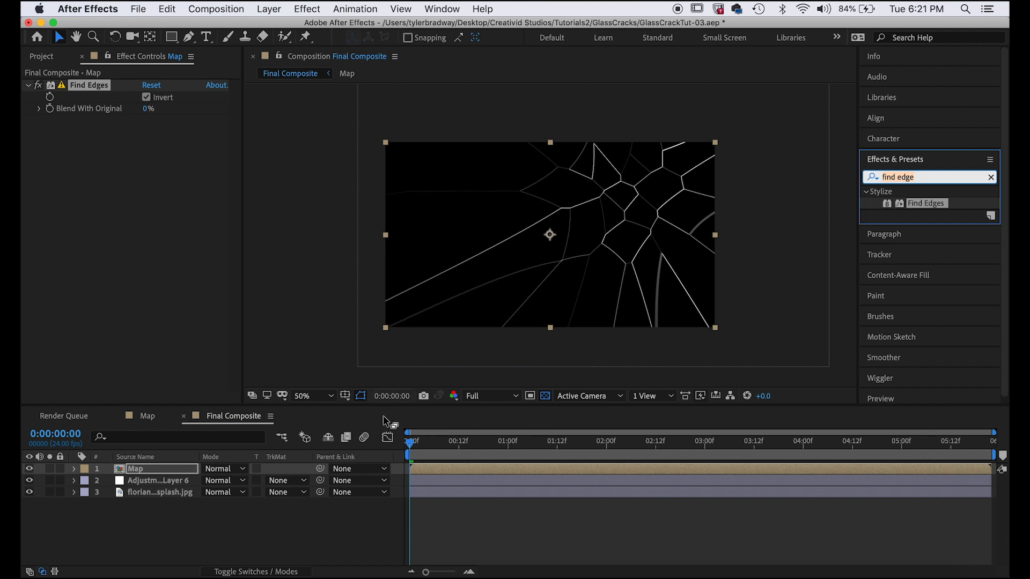
- Try Add blending on the Map layer, then return it to Normal
{"action": "left_click", "coordinate": [224, 470]}
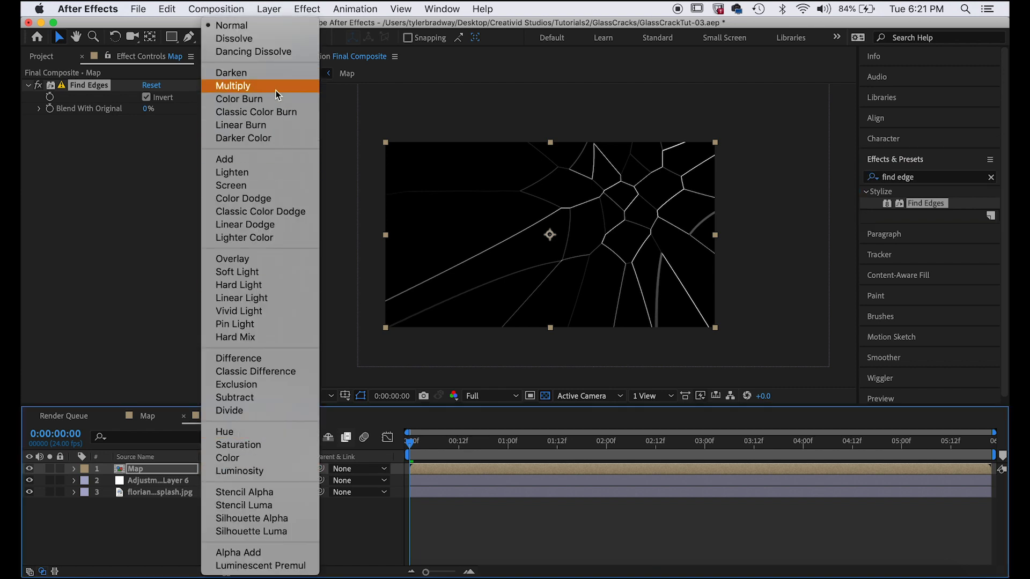
{"action": "left_click", "coordinate": [266, 164]}
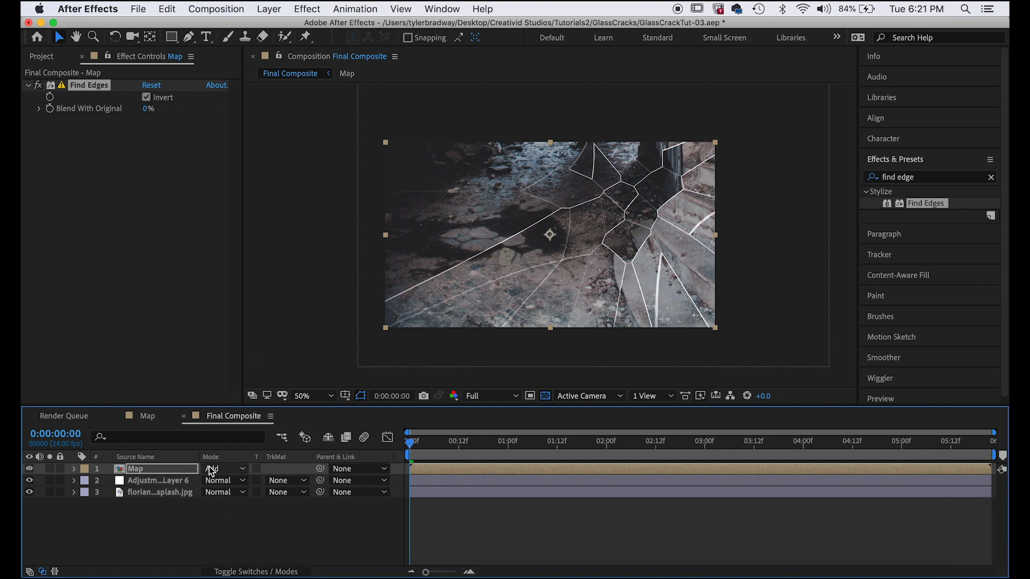
{"action": "left_click", "coordinate": [238, 475]}
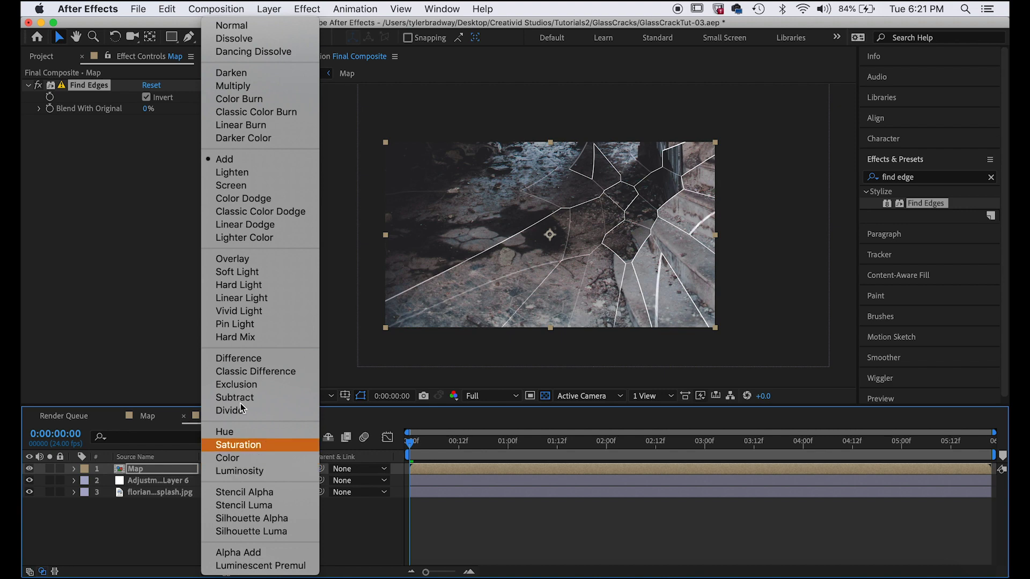
{"action": "left_click", "coordinate": [249, 28]}
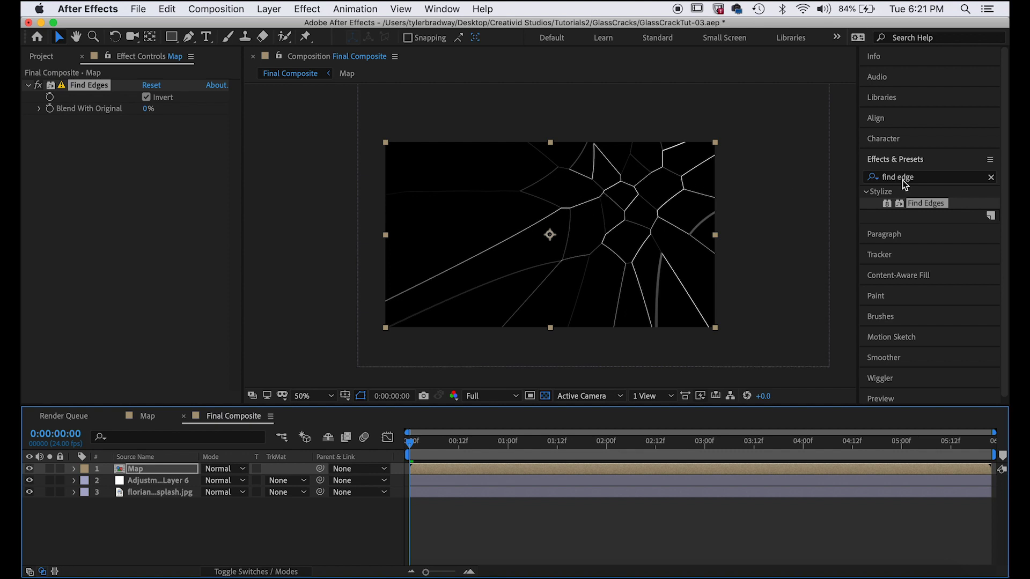
{"action": "left_click", "coordinate": [969, 181]}
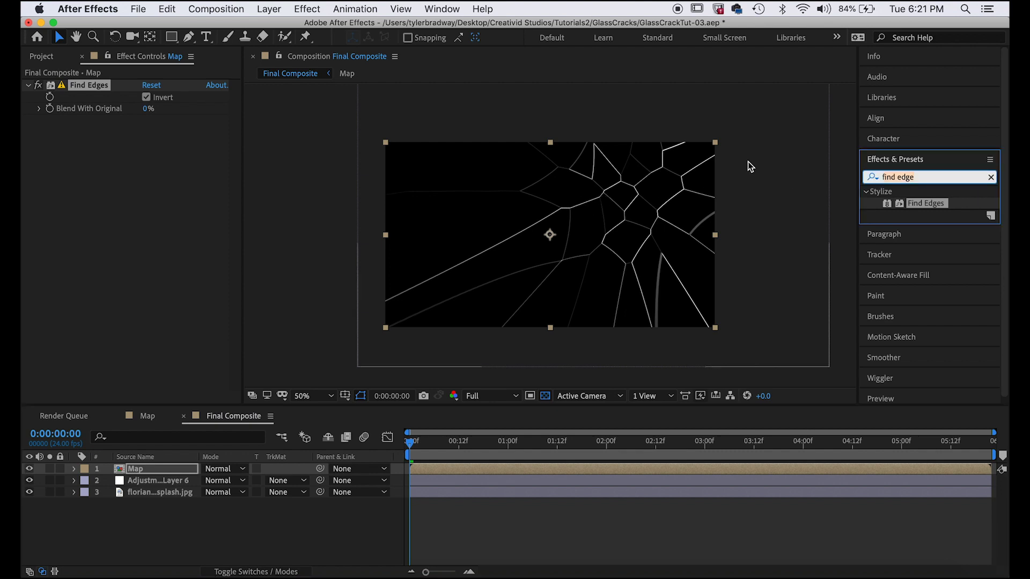
- Apply the Unmult (Alpha from Lightness) preset to the Map layer so only white cracks remain
{"action": "type", "text": "unmult"}
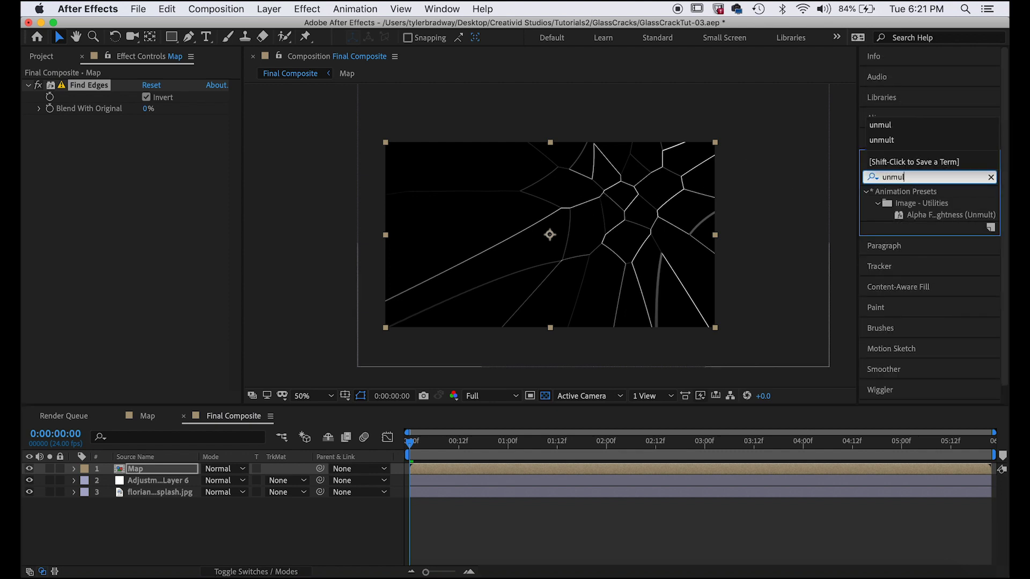
{"action": "left_click_drag", "start_coordinate": [950, 214], "coordinate": [78, 199]}
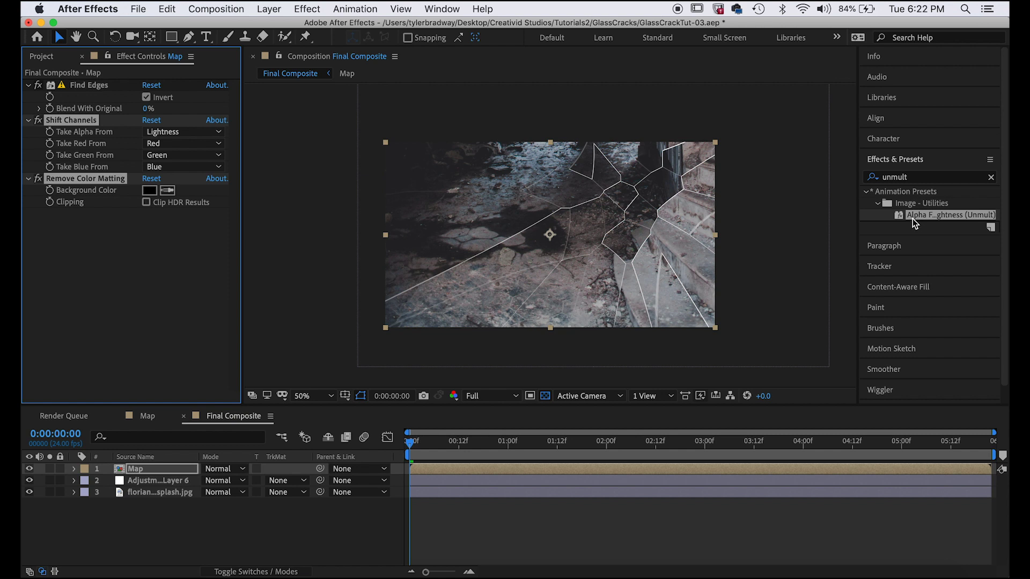
{"action": "left_click", "coordinate": [66, 121]}
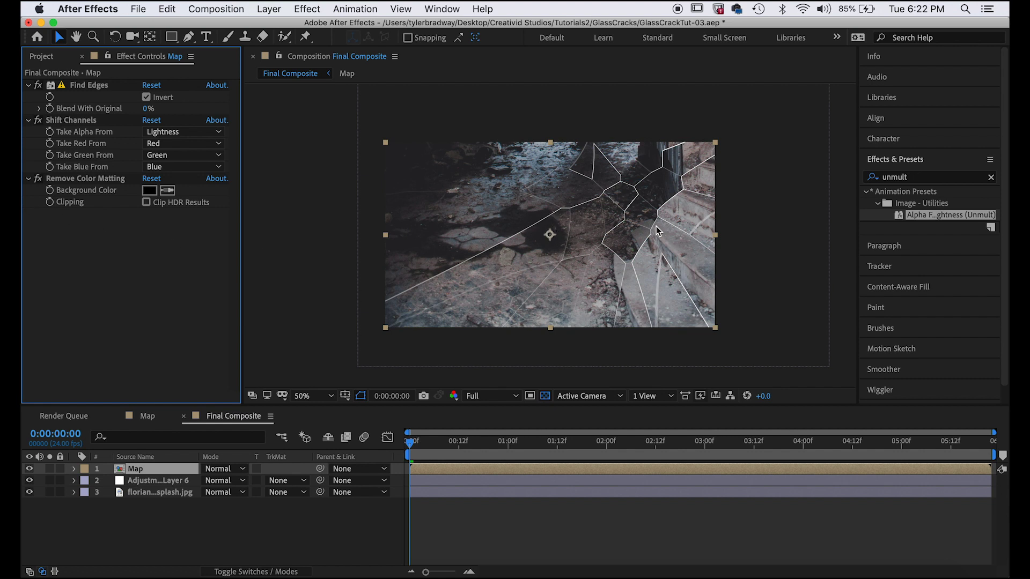
{"action": "key", "text": "super+5"}
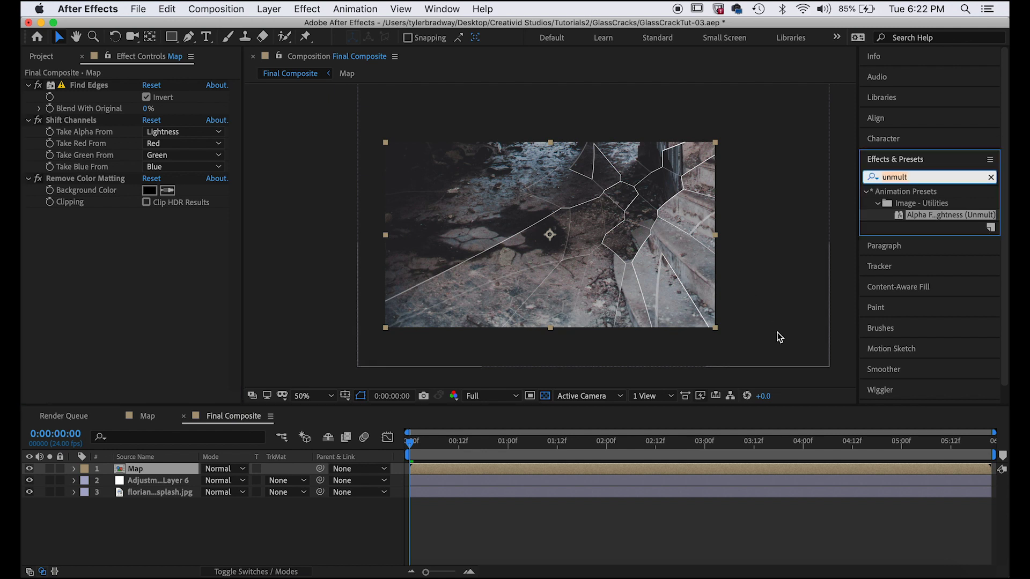
- Add a Gradient Ramp to the Map layer, running from pink to blue
{"action": "type", "text": "gradient"}
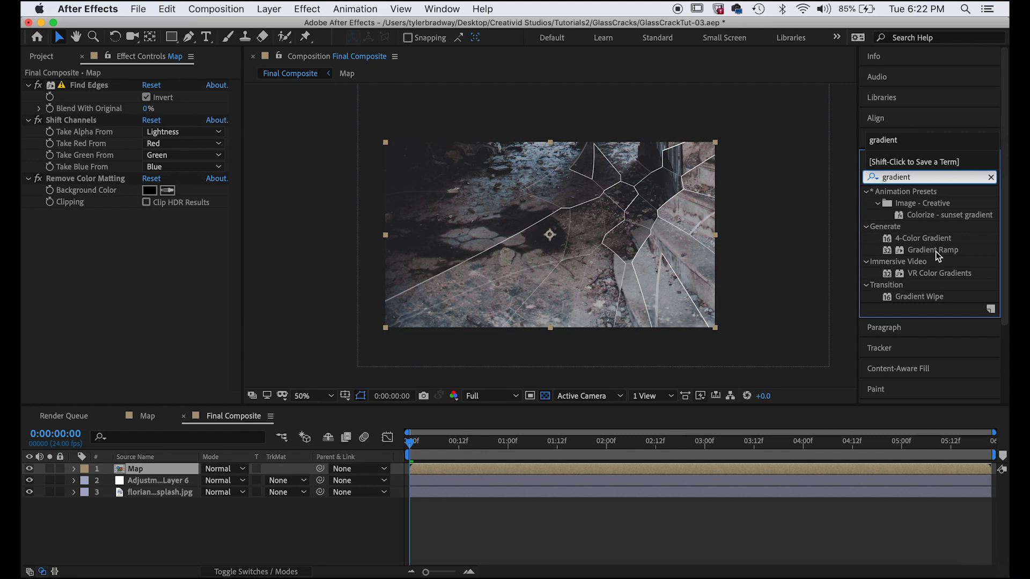
{"action": "left_click_drag", "start_coordinate": [933, 250], "coordinate": [164, 293]}
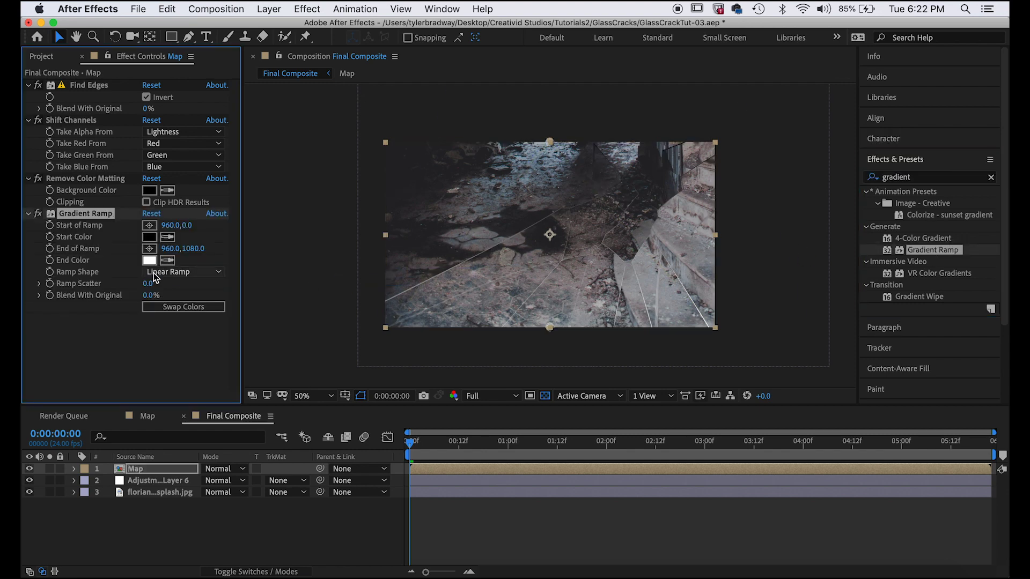
{"action": "left_click", "coordinate": [150, 236]}
{"action": "left_click", "coordinate": [952, 47]}
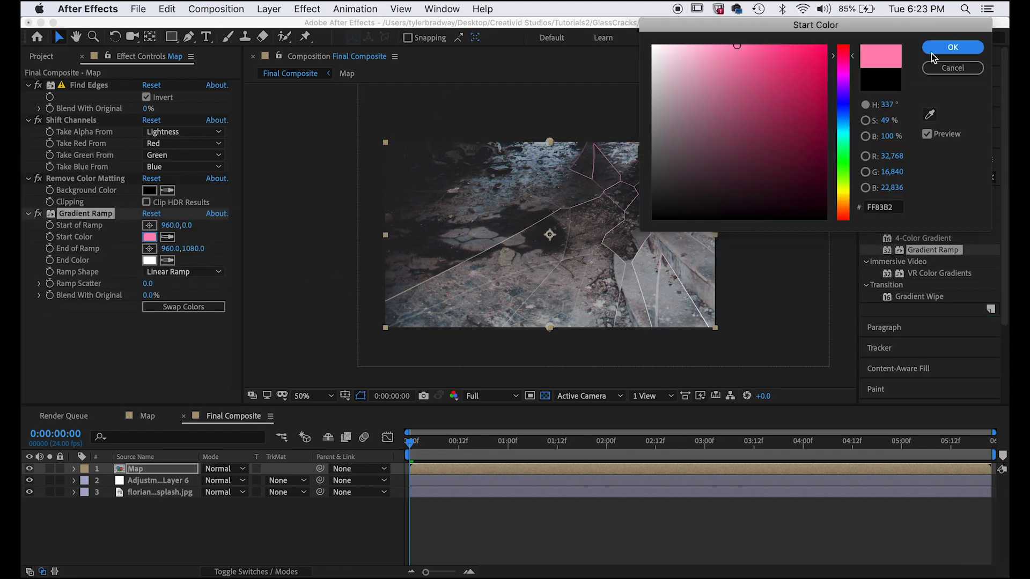
{"action": "left_click", "coordinate": [149, 260]}
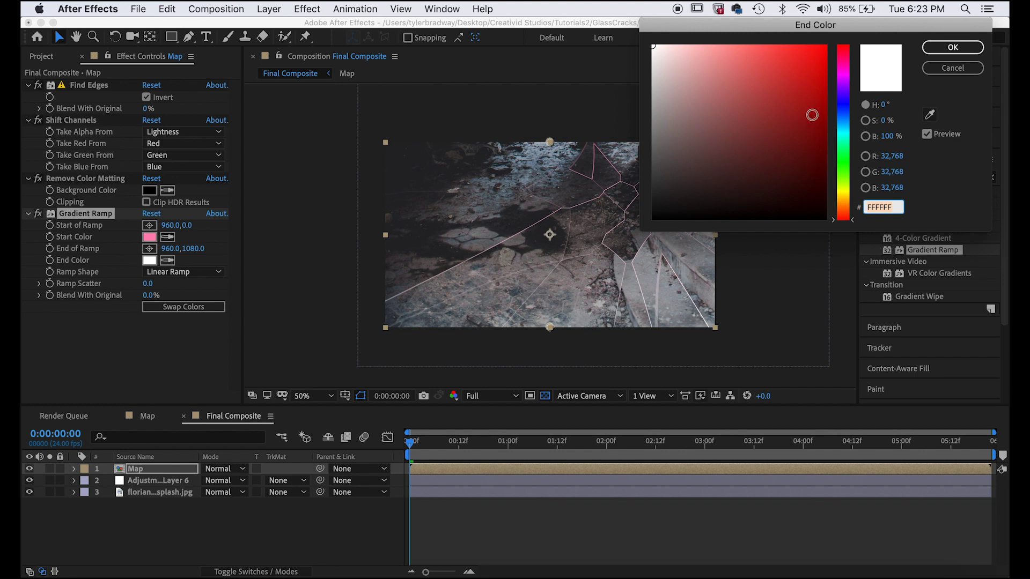
{"action": "left_click_drag", "start_coordinate": [845, 128], "coordinate": [844, 120]}
{"action": "left_click", "coordinate": [797, 90]}
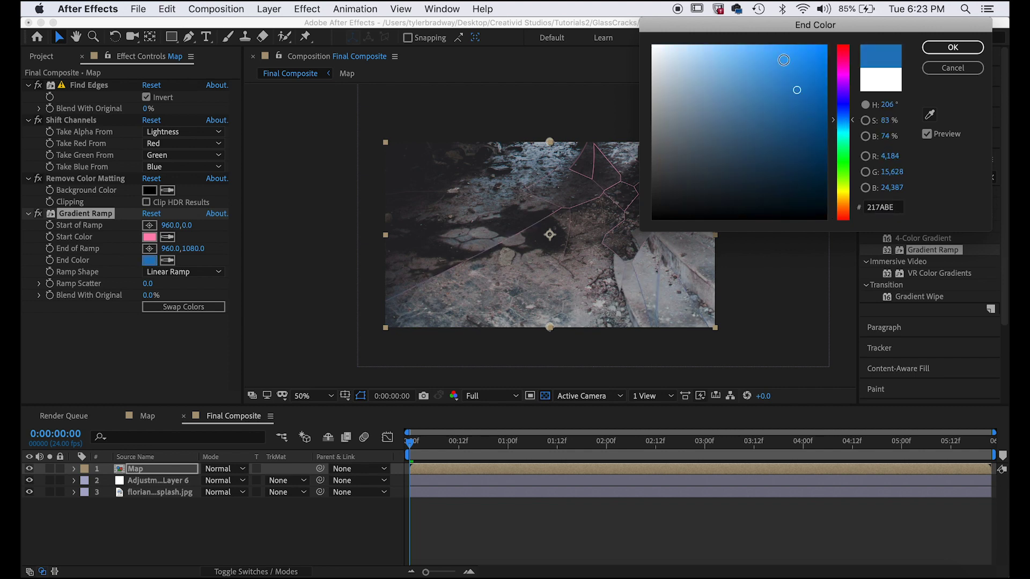
{"action": "key", "text": "Return"}
- Set the Map layer's blend mode to Add and its opacity to 30%
{"action": "left_click", "coordinate": [224, 469]}
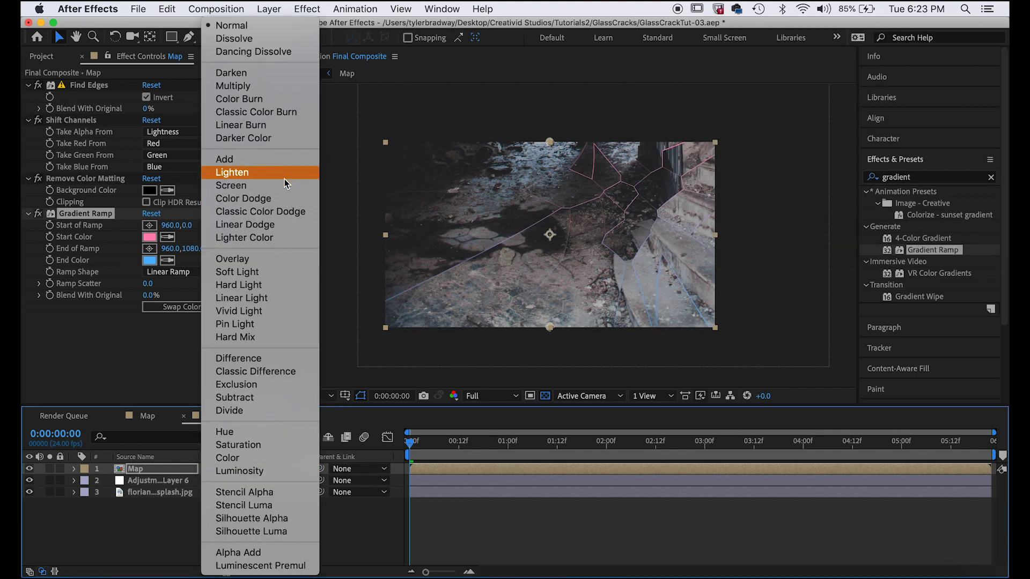
{"action": "left_click", "coordinate": [295, 164]}
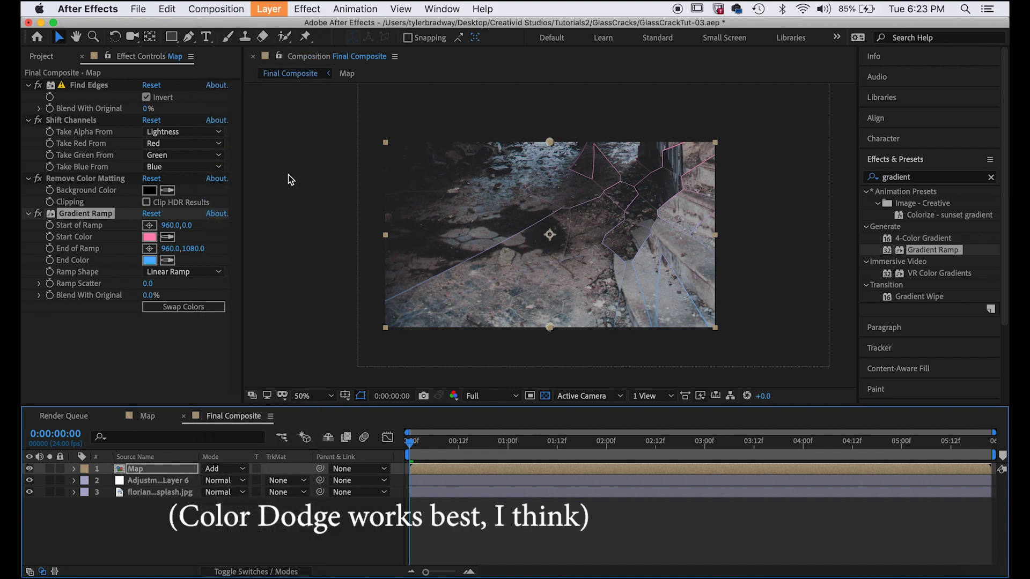
{"action": "key", "text": "t"}
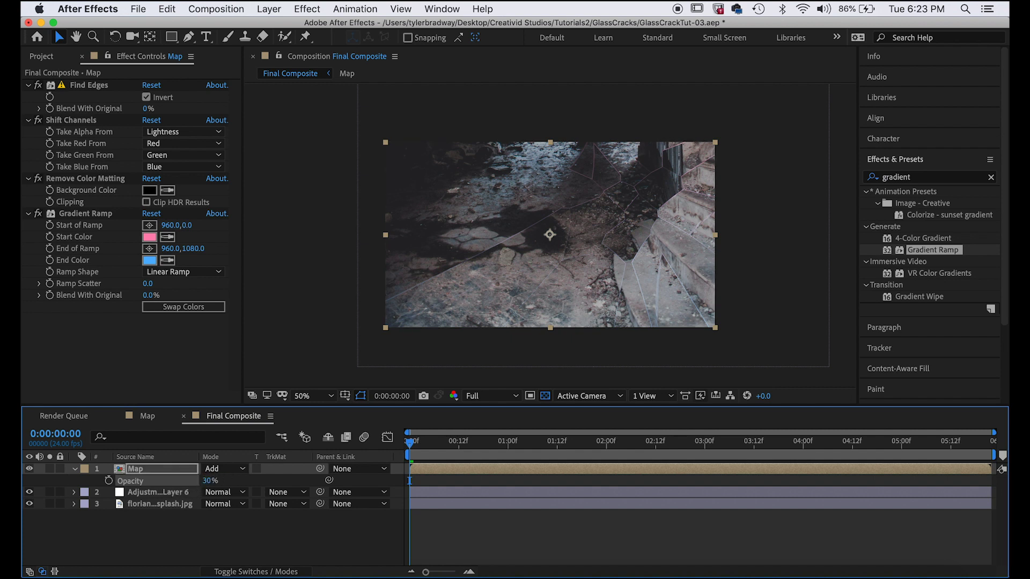
{"action": "left_click", "coordinate": [563, 547]}
{"action": "key", "text": "space"}
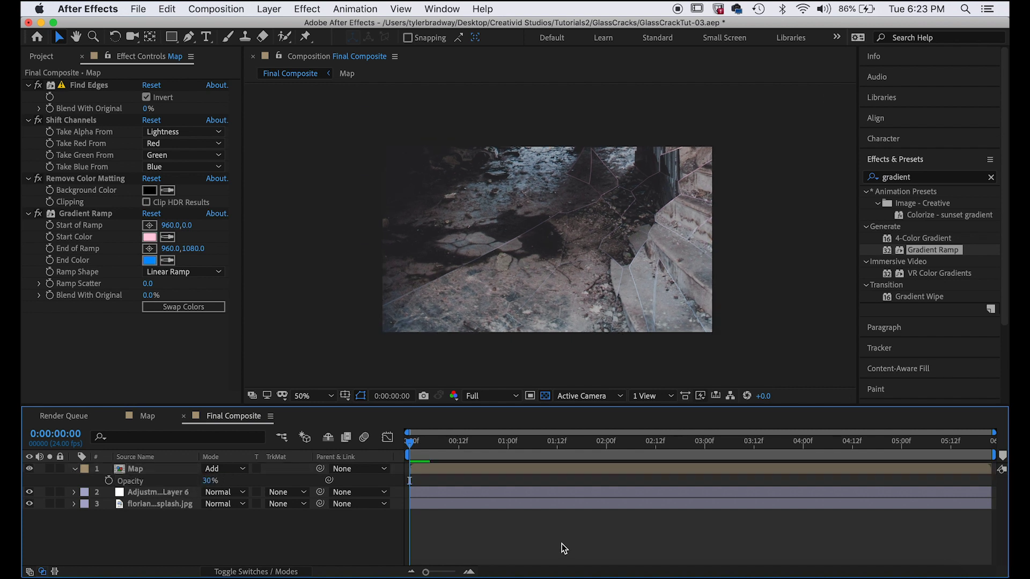